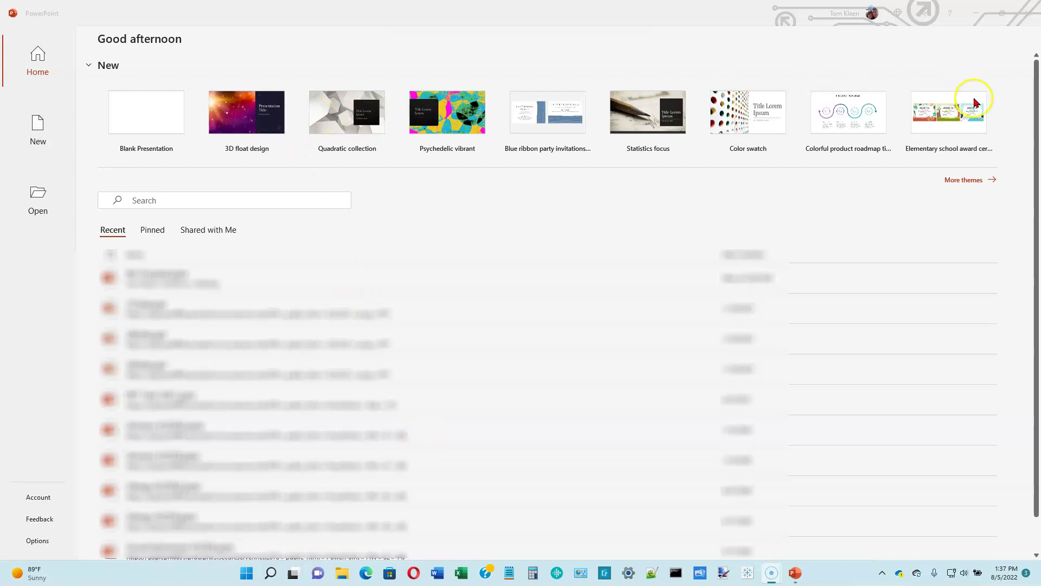
- Create a blank presentation and dismiss the video tip, Design Ideas pane and offer banner
click(146, 121)
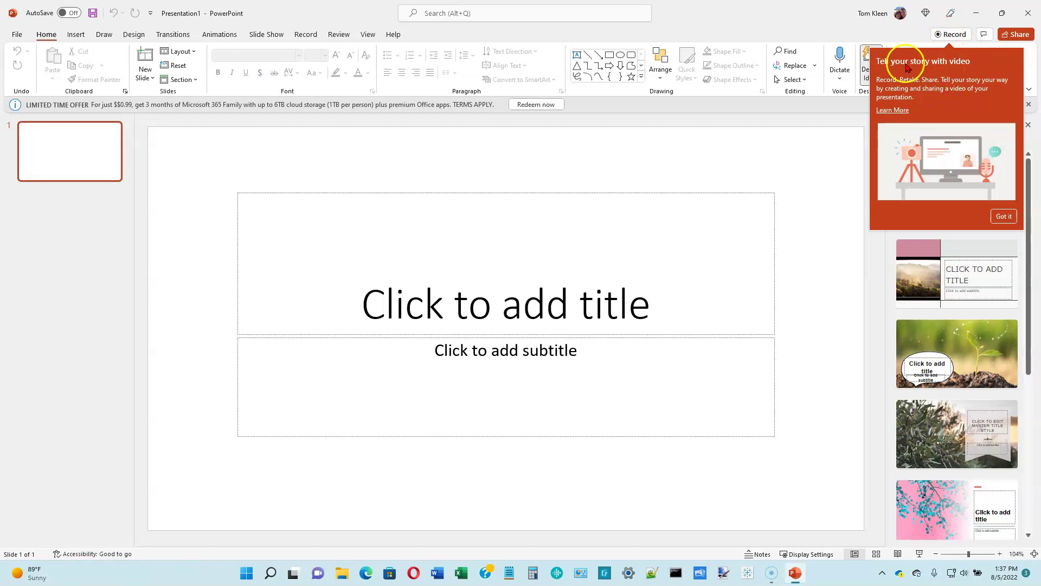
click(1003, 216)
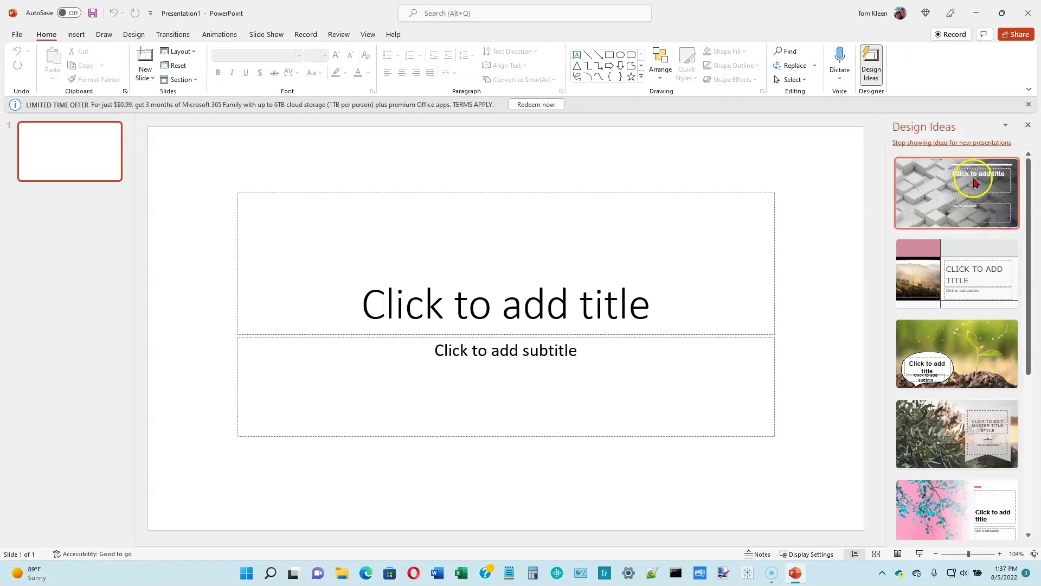
click(1028, 125)
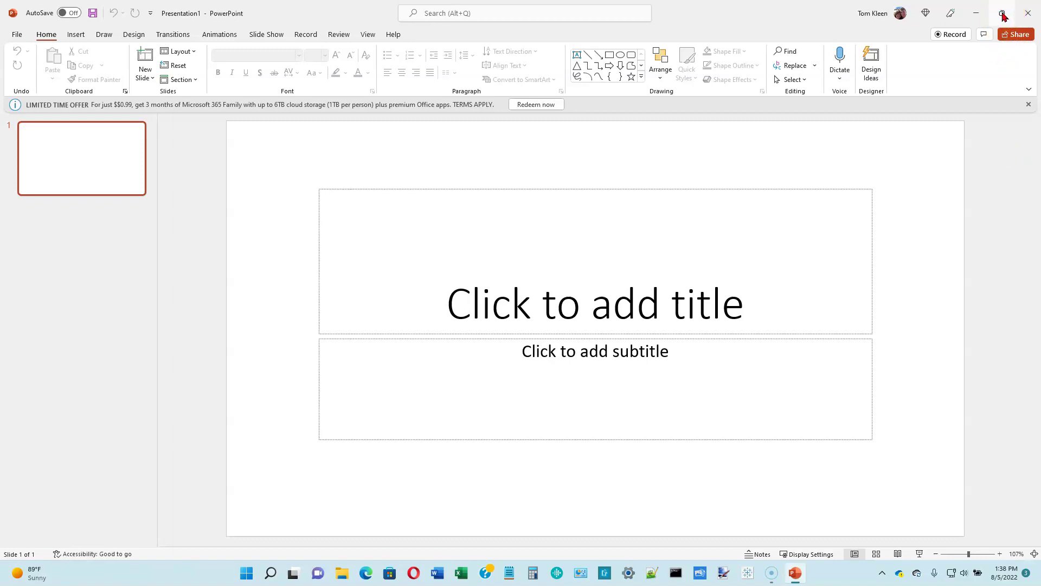
click(909, 137)
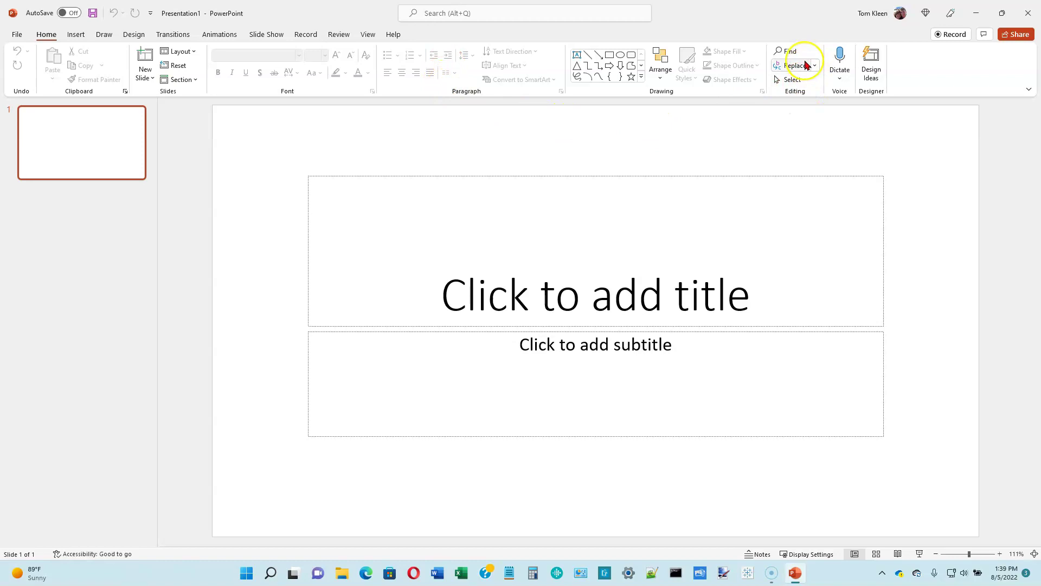
click(238, 200)
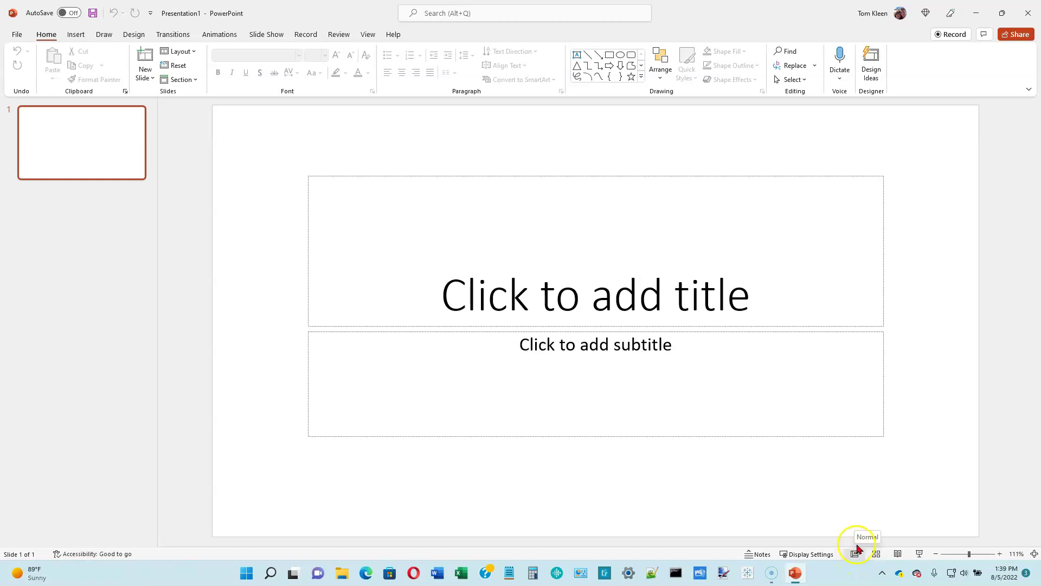
click(857, 557)
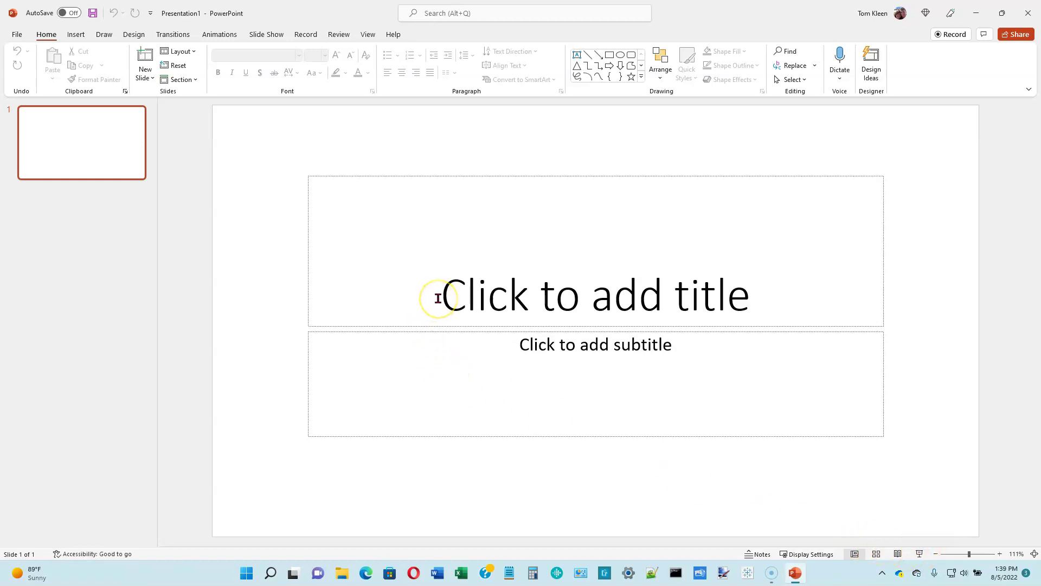
click(426, 286)
- Choose the Parcel theme from the Design Themes gallery
click(138, 36)
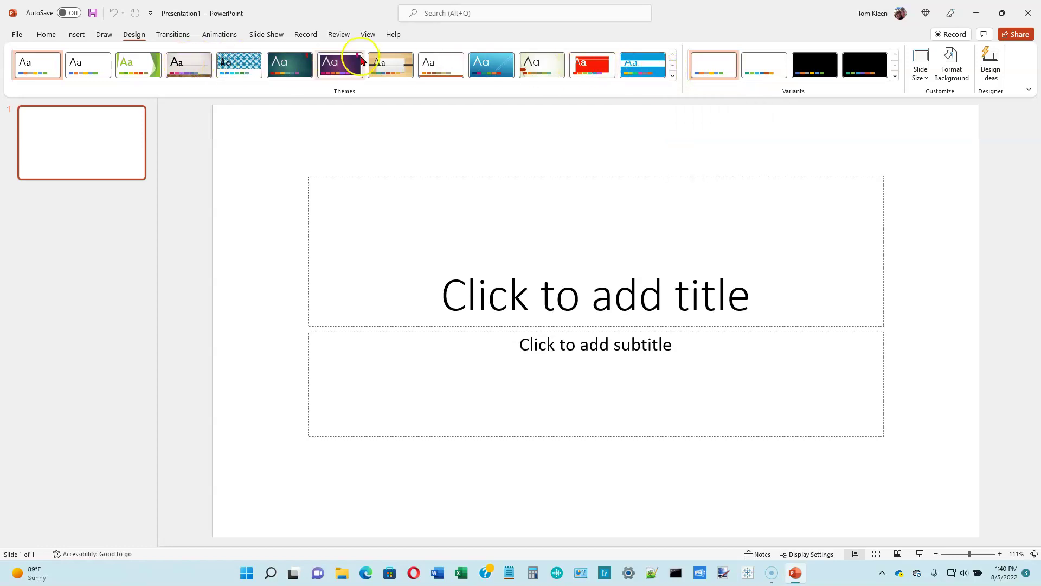
click(673, 75)
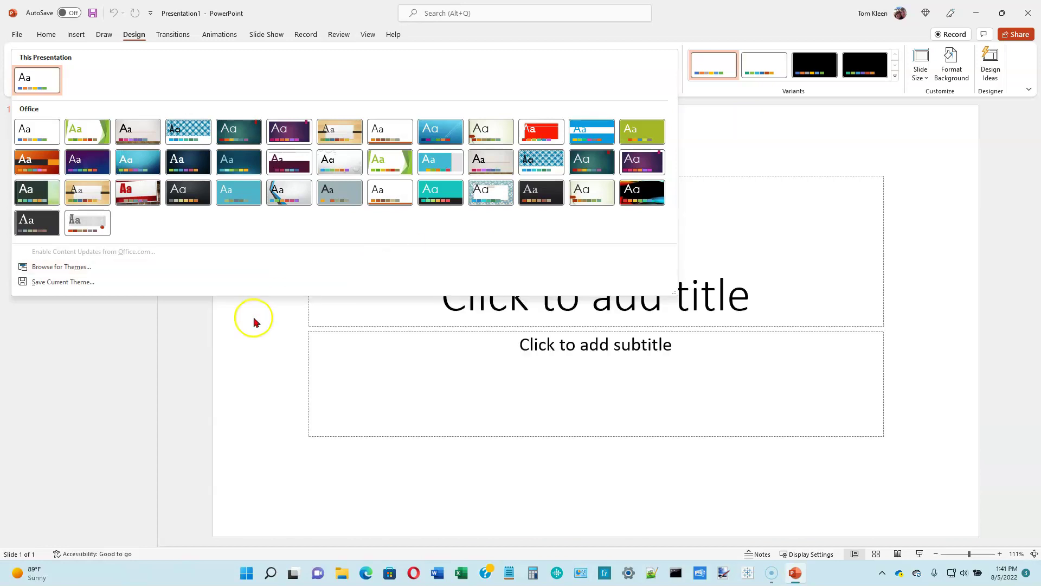
click(172, 334)
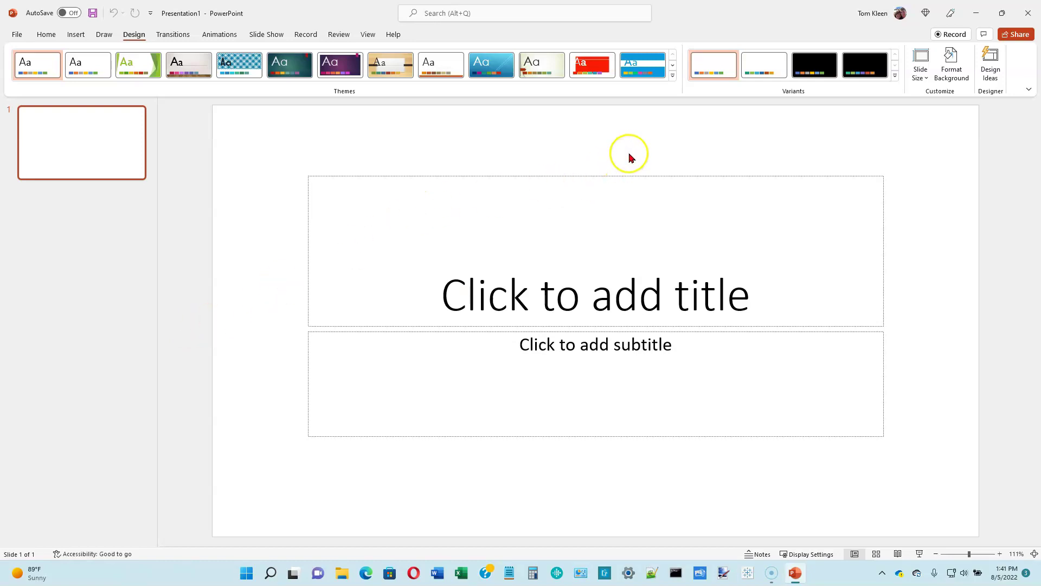
click(673, 75)
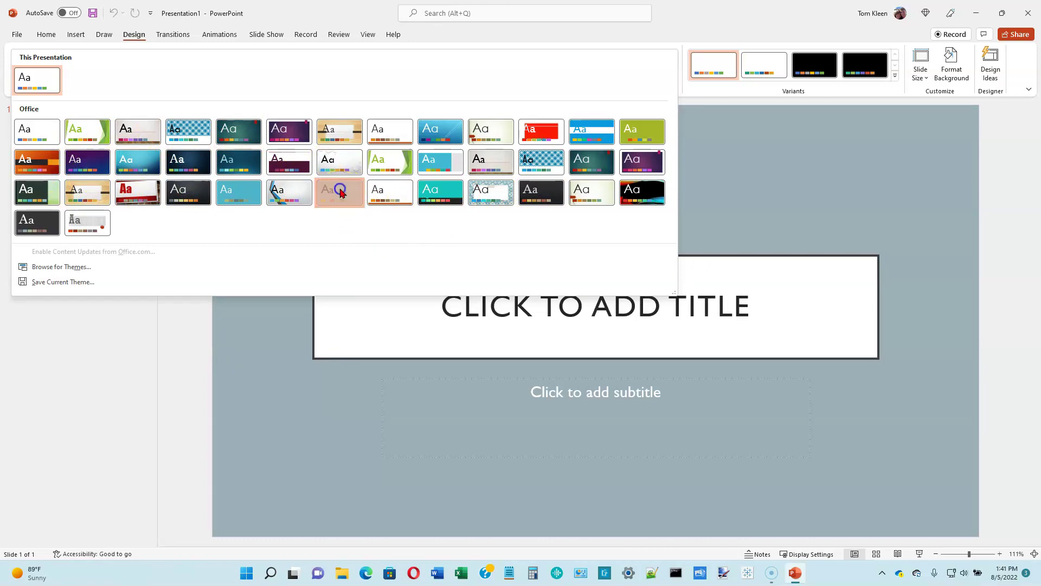
click(340, 192)
- Enter 'SHELLY PET HOSPITAL & WELLNESS CENTER' in the title placeholder
click(555, 319)
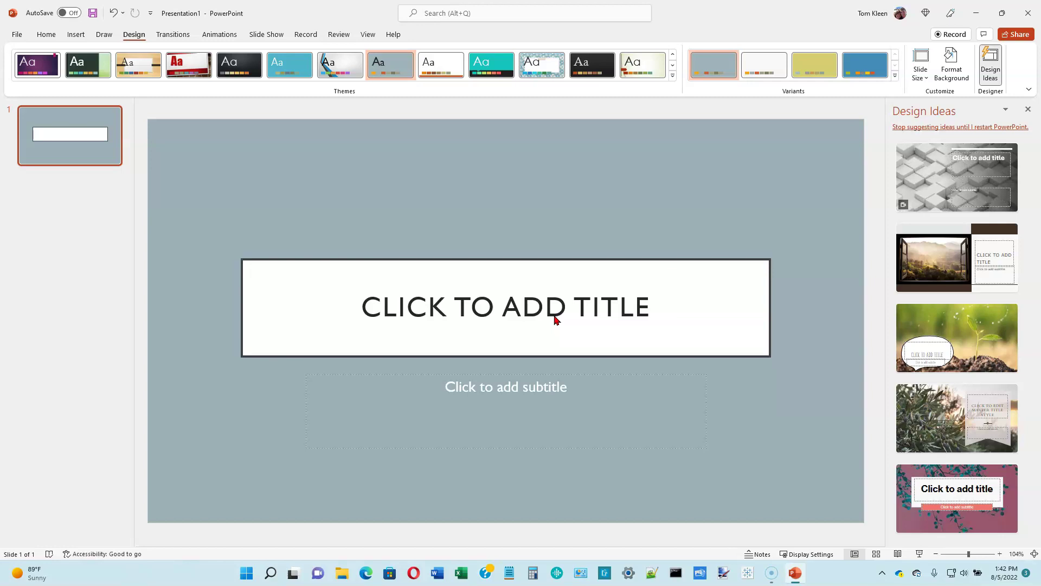
click(489, 302)
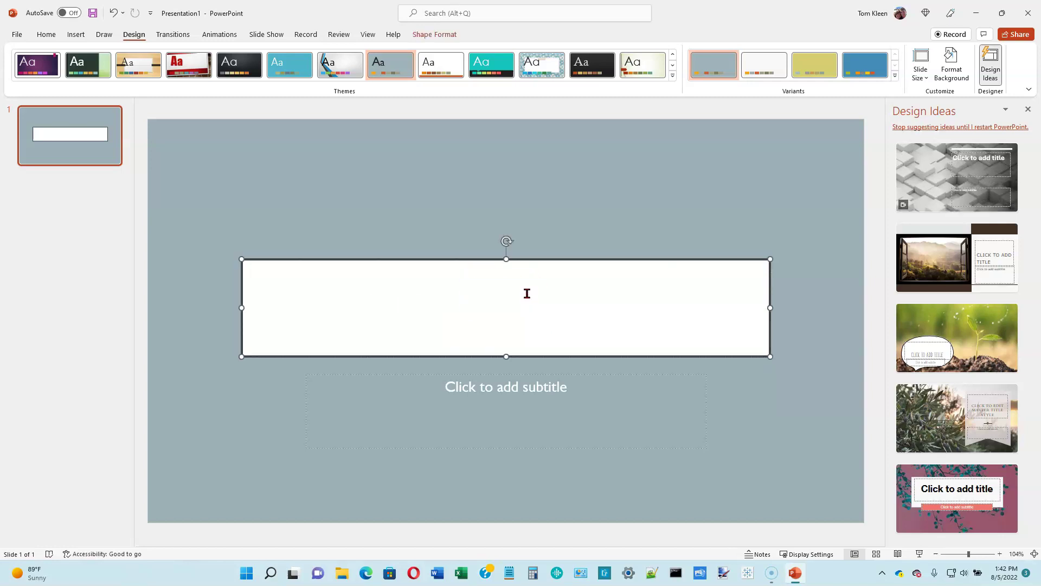
click(529, 298)
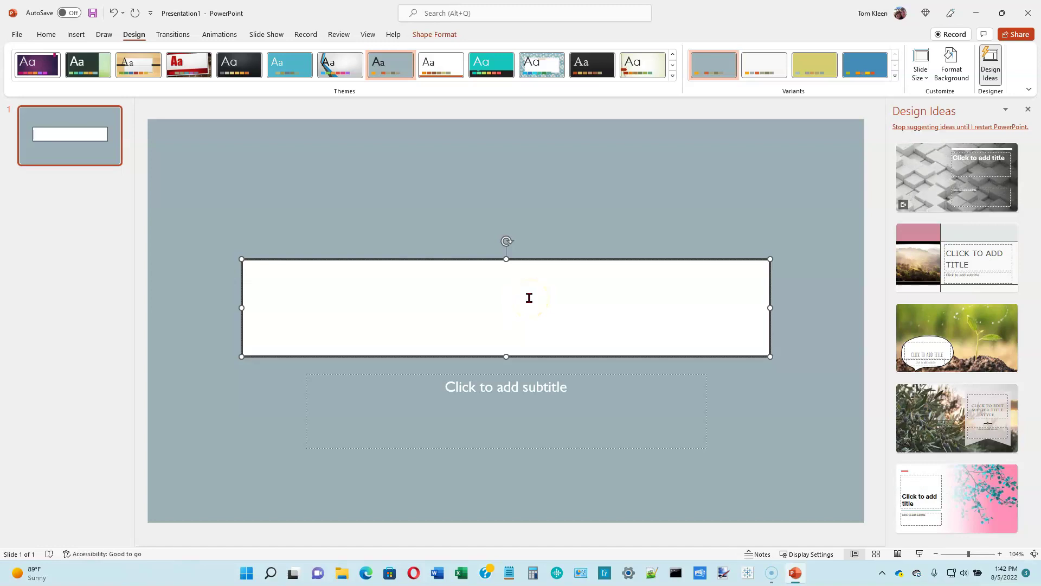
text(SHELLY PET HOSPITAL )
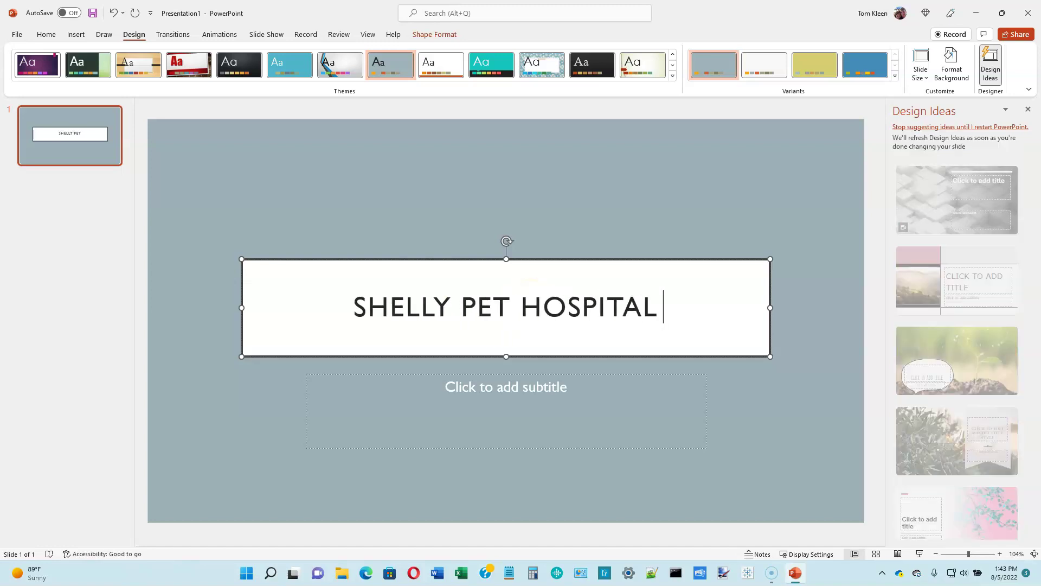
text(& WELLNESS CENTER)
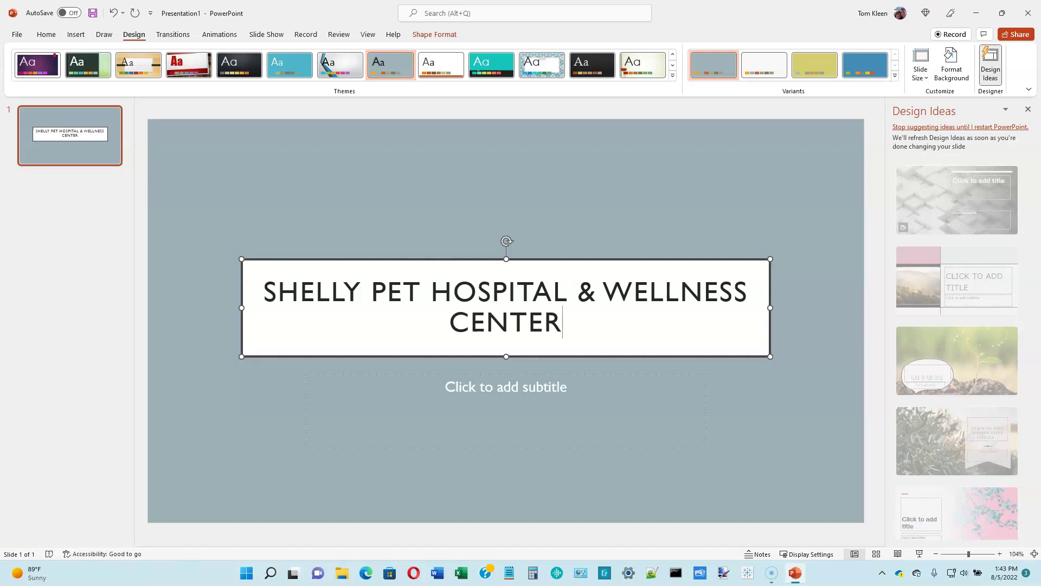
click(525, 294)
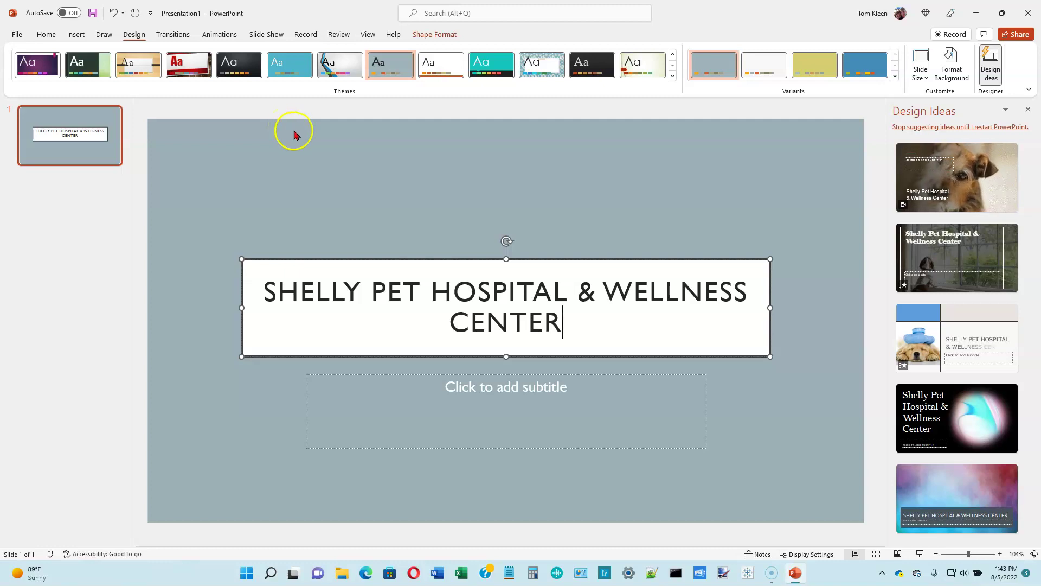
- Type 'Quality Care for Pets and their Families' into the subtitle placeholder
click(519, 392)
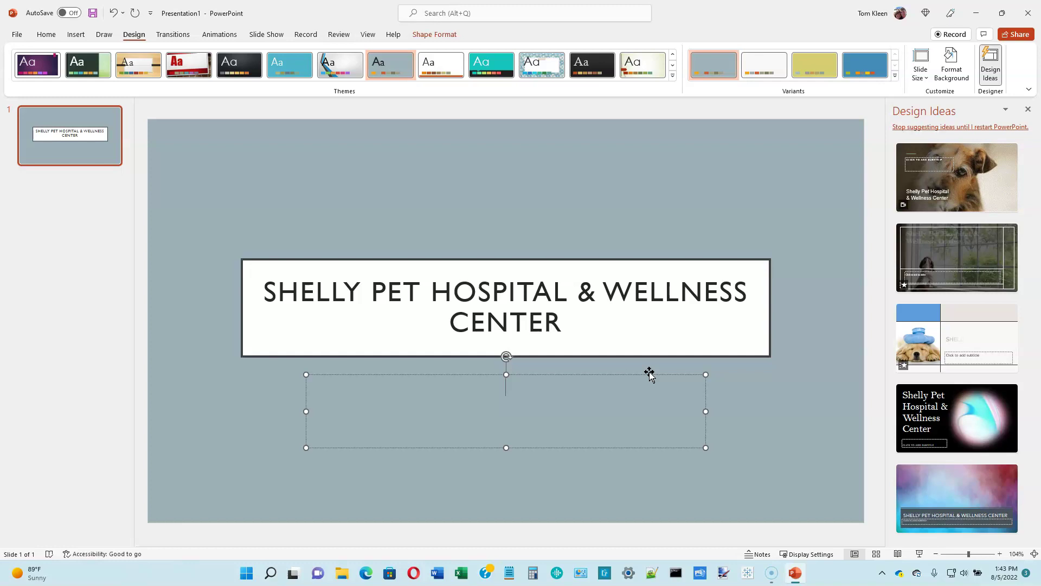
text(Quality Care for P)
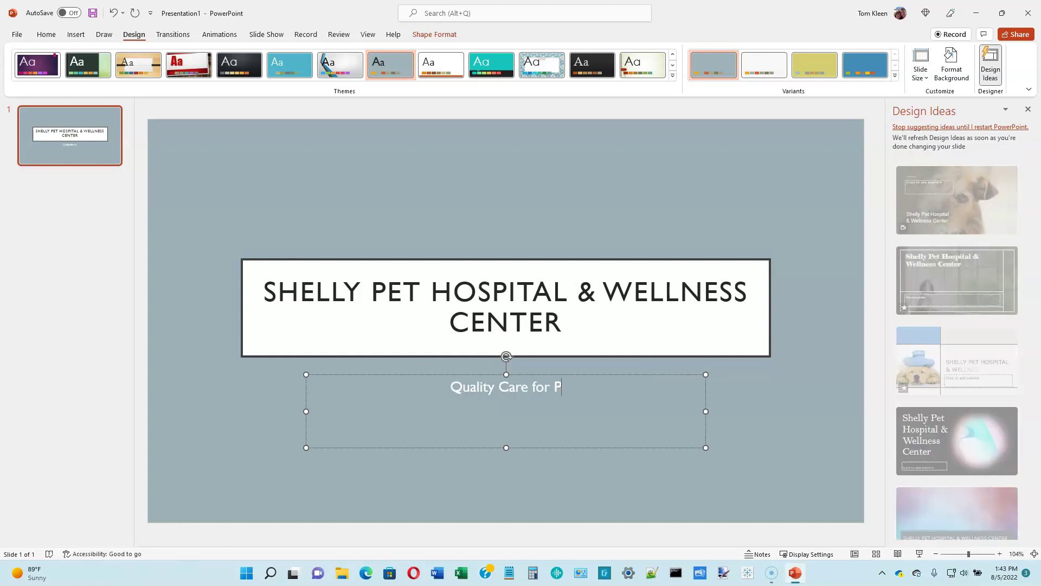
text(ets and their Families)
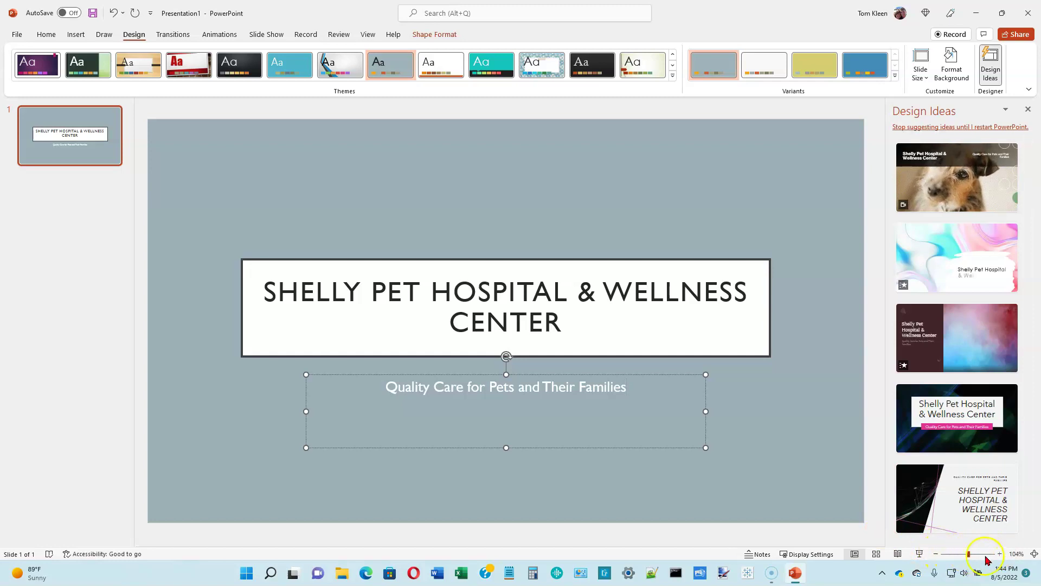
click(999, 553)
click(1000, 553)
click(1000, 554)
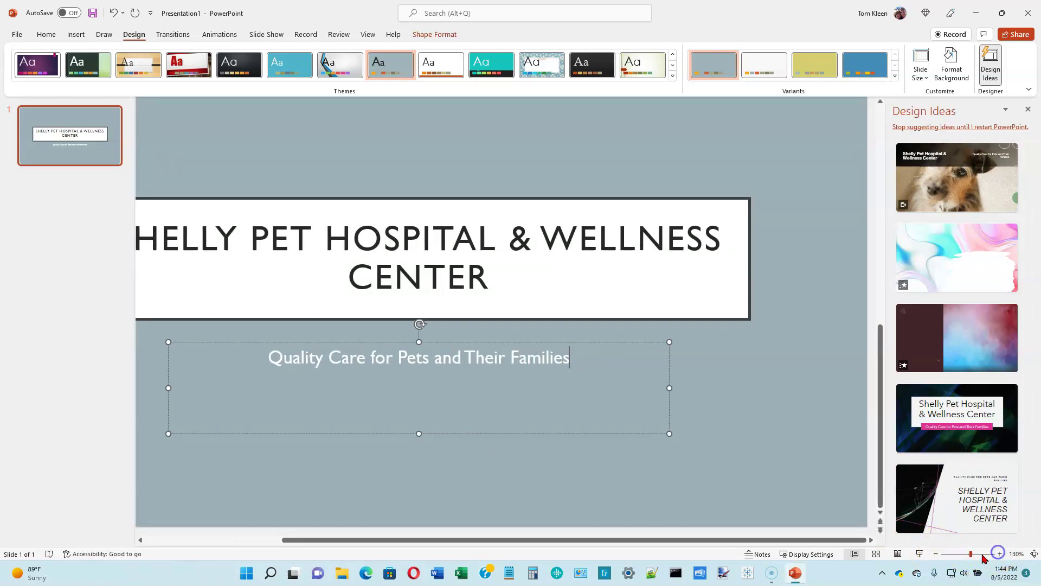
click(936, 554)
click(936, 554)
click(936, 553)
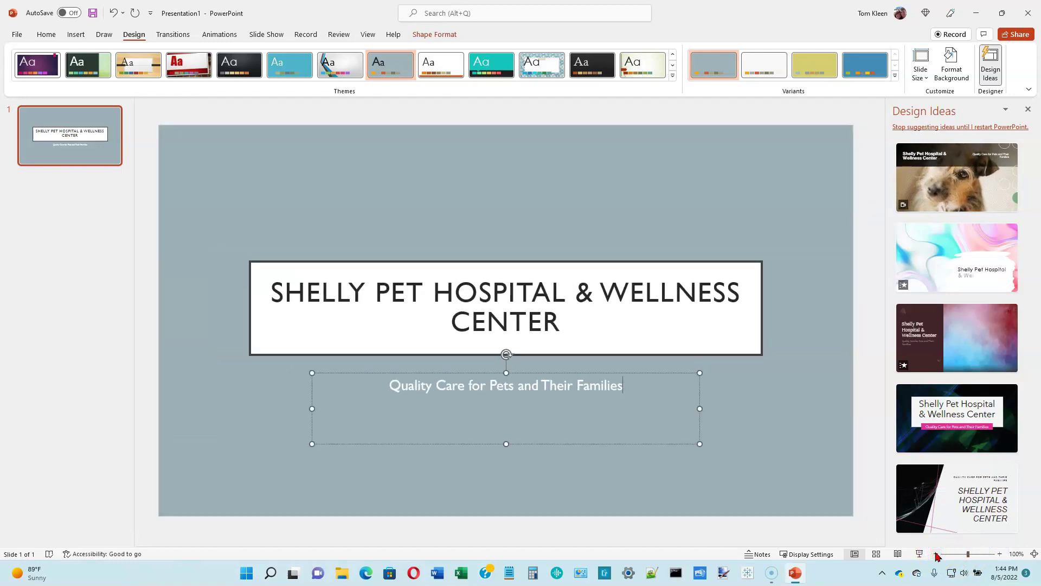
click(968, 554)
mouse_move(968, 553)
mouse_down()
mouse_move(978, 554)
mouse_move(961, 553)
mouse_up()
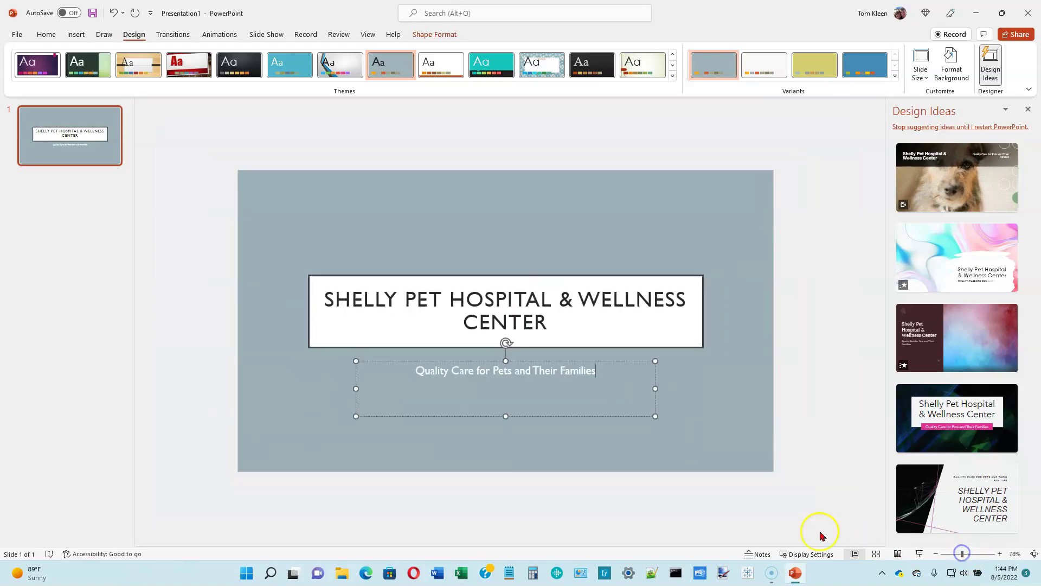
- Deselect to review the finished title slide, then reselect the subtitle box
click(698, 378)
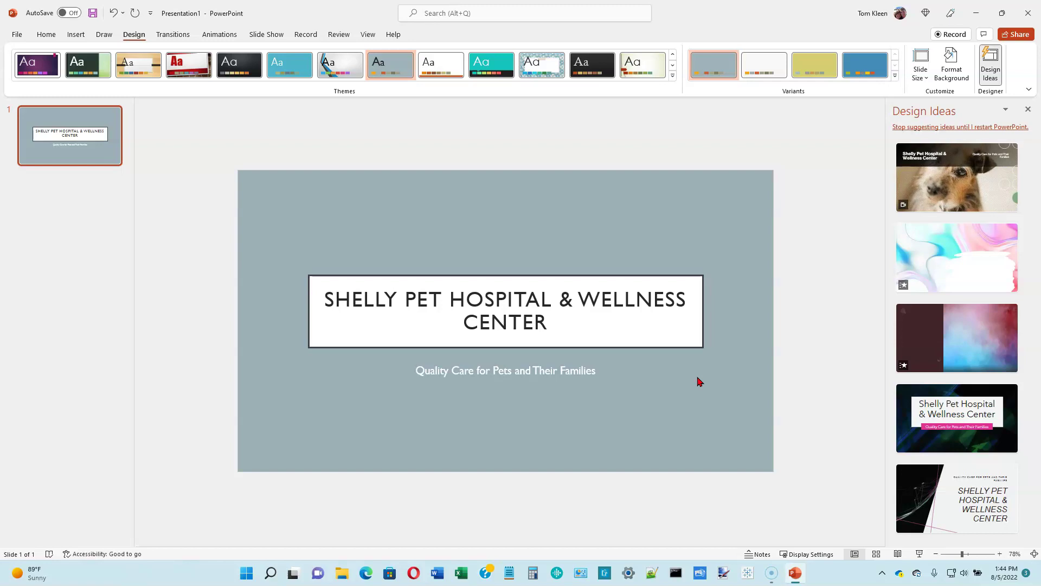
scroll(697, 381, up, 10)
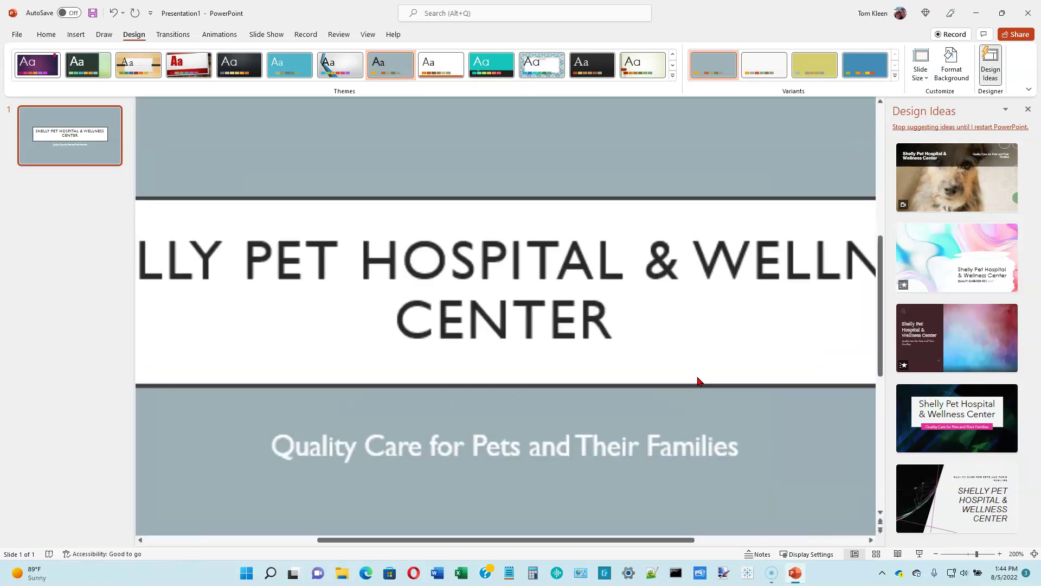
scroll(698, 381, down, 10)
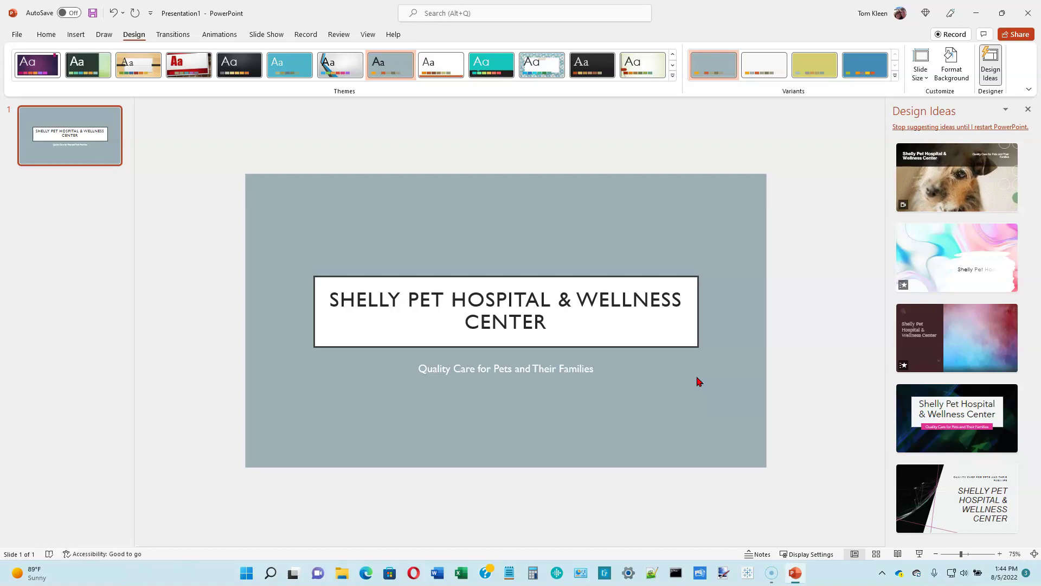
click(580, 366)
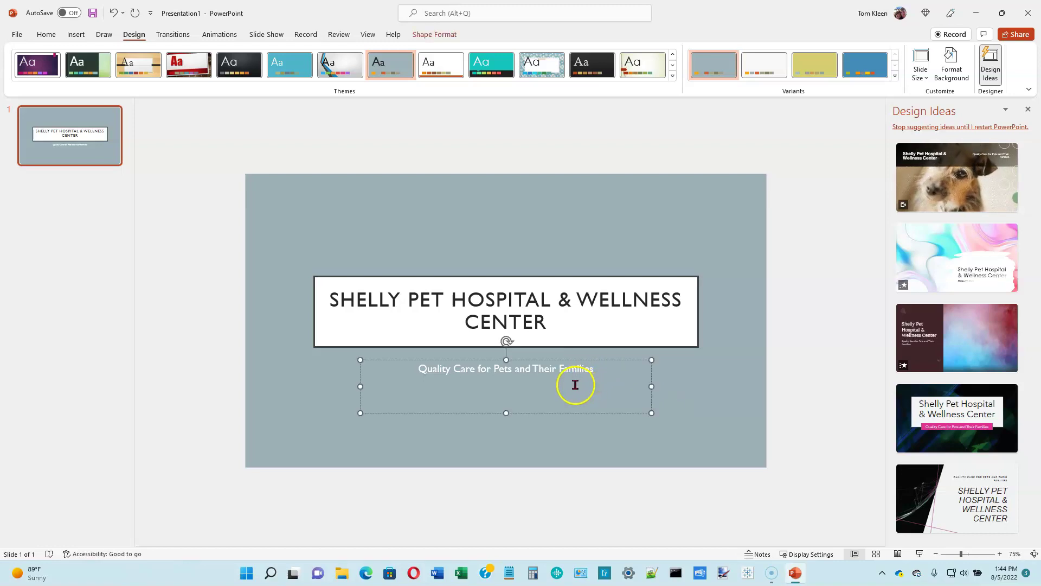
- Select the entire subtitle line and bring up the Home formatting tools
double_click(432, 370)
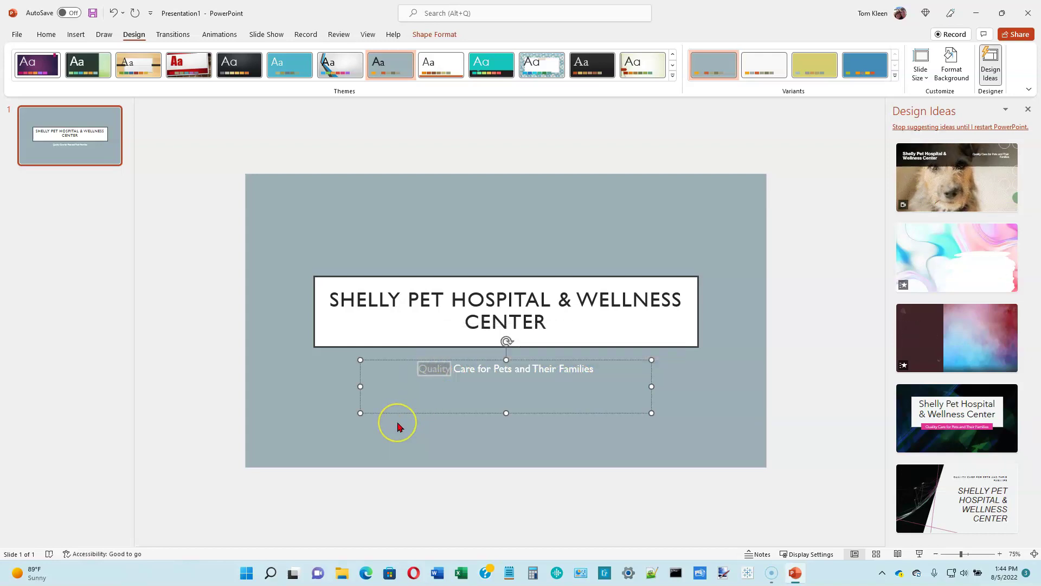
click(467, 389)
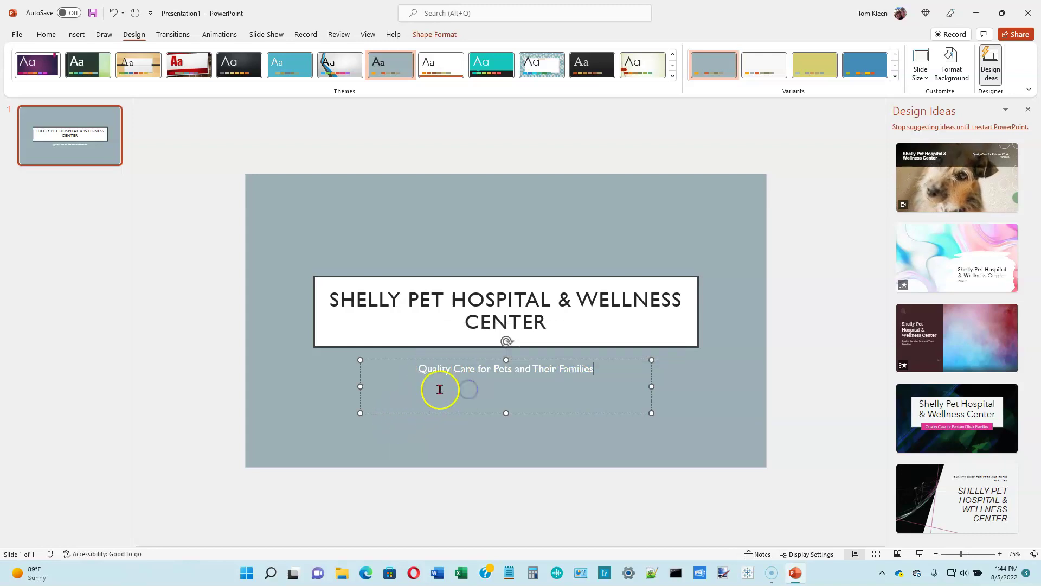
shift+click(417, 371)
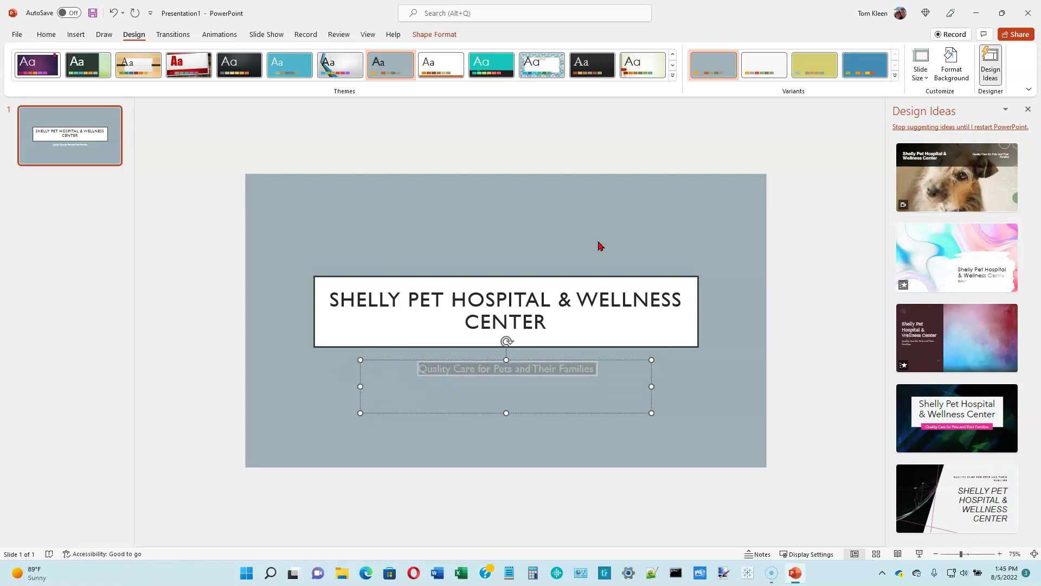
click(595, 246)
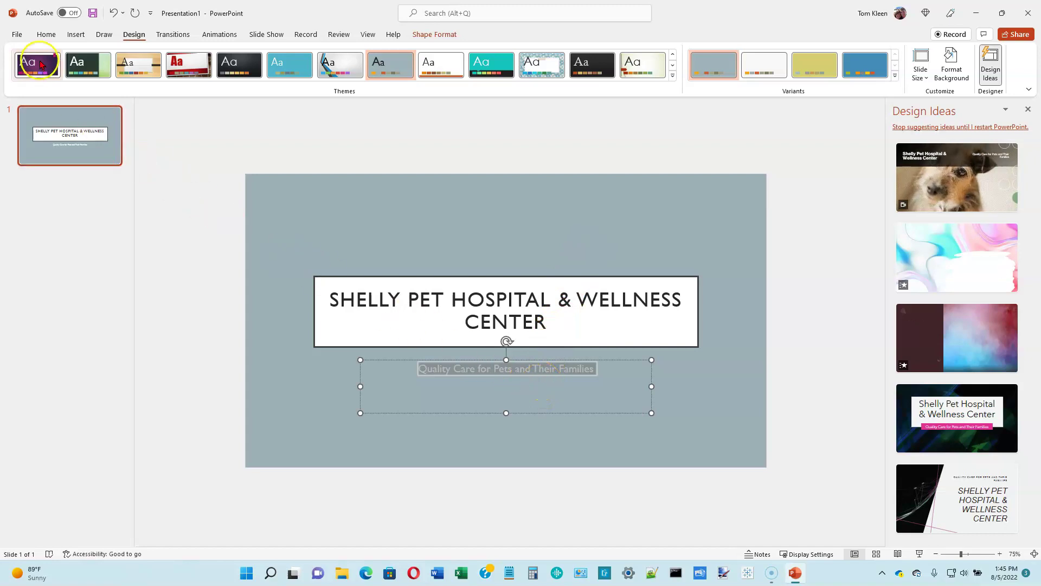
click(44, 36)
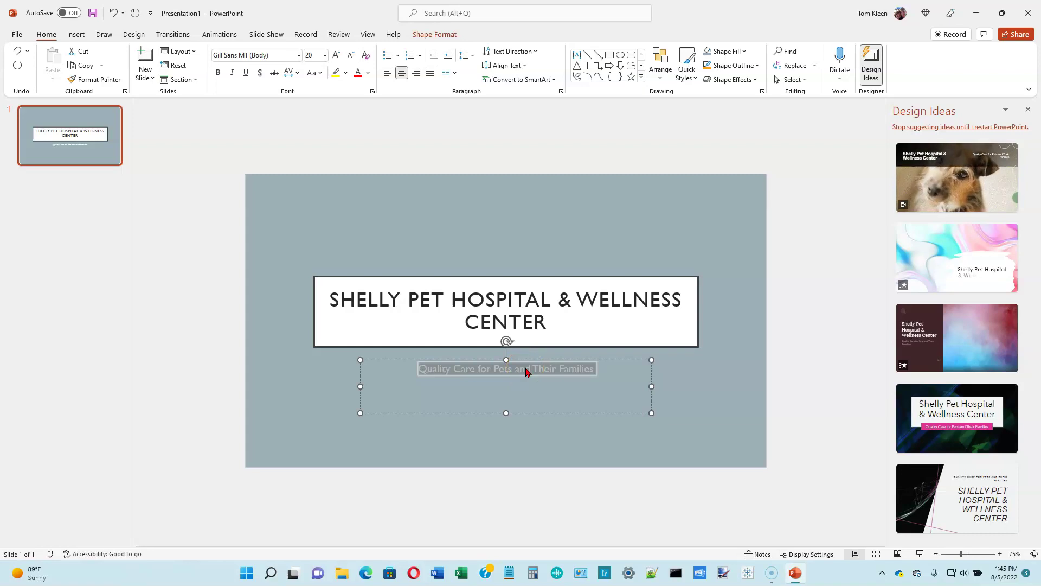
- Make the subtitle italic and set its font size to 32 point
key(ctrl+i)
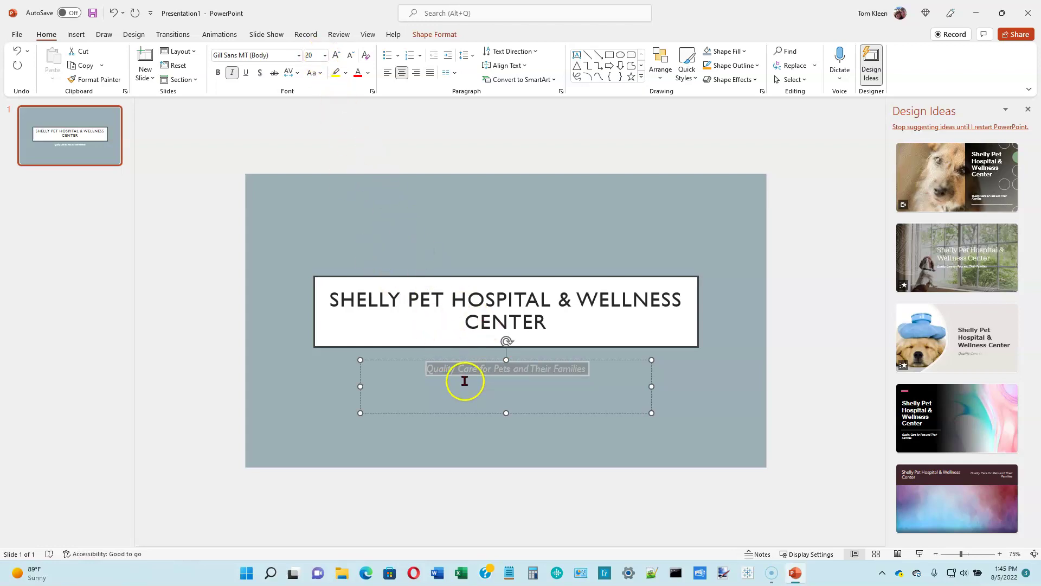
click(324, 55)
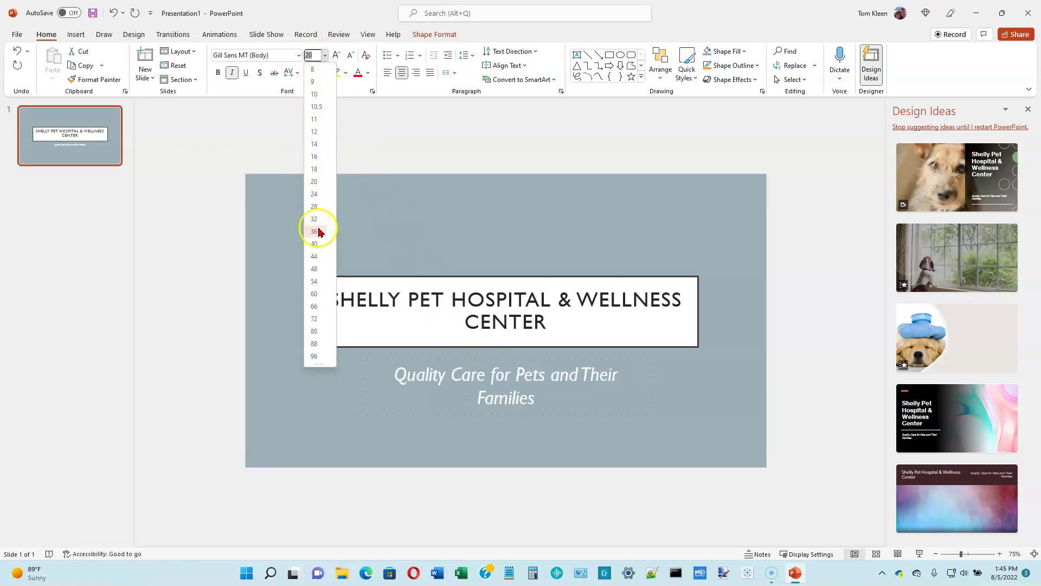
click(317, 218)
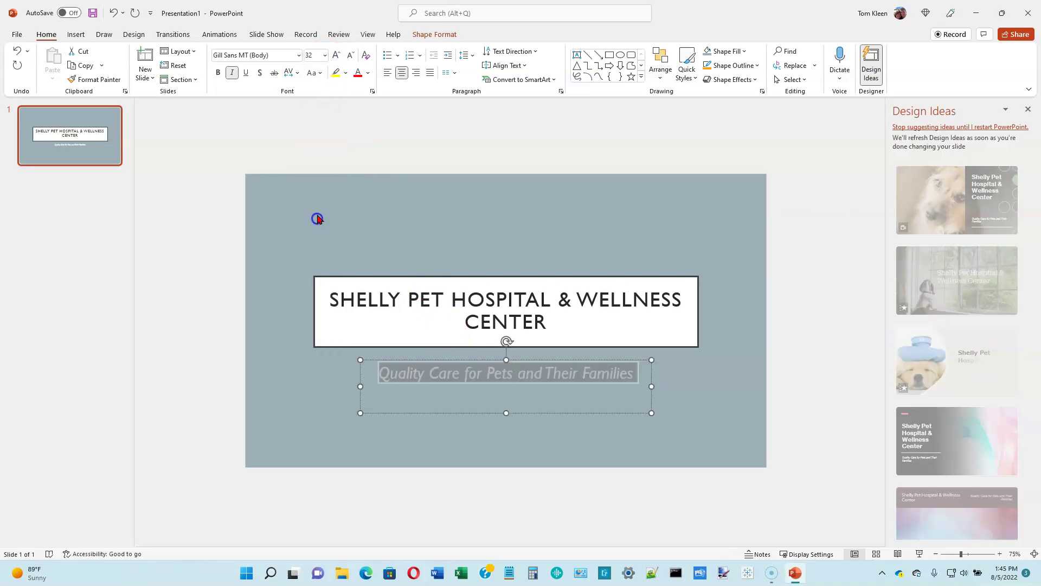
click(317, 55)
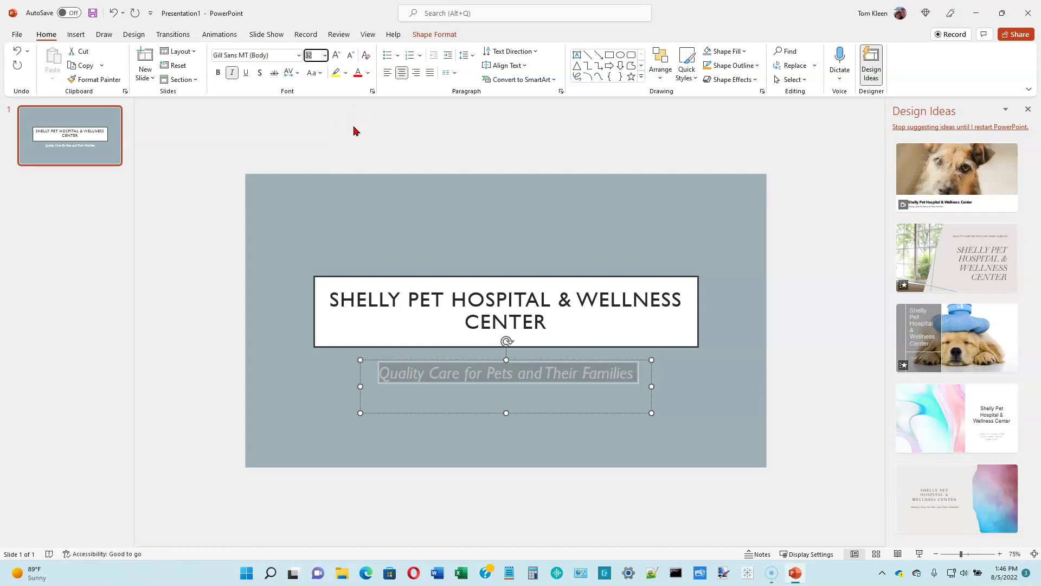
- Select the word Quality in the subtitle, then clear the selection
click(449, 385)
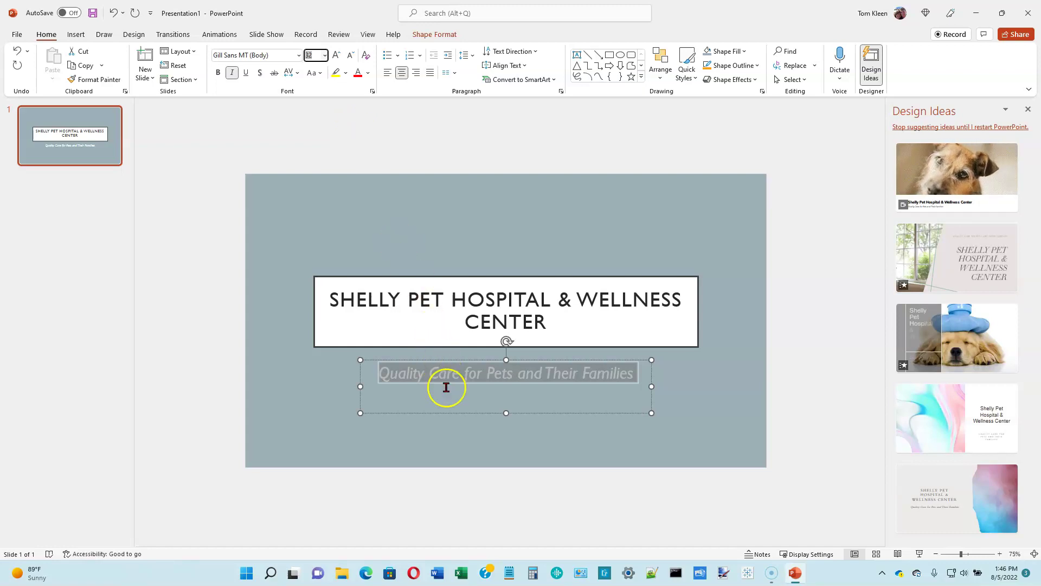
click(403, 376)
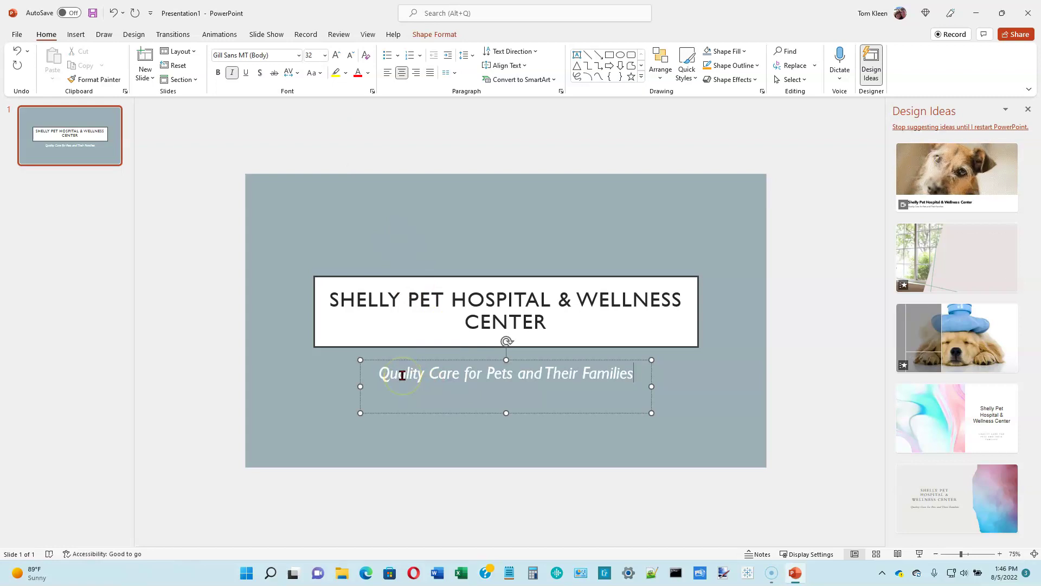
drag(385, 375, 426, 374)
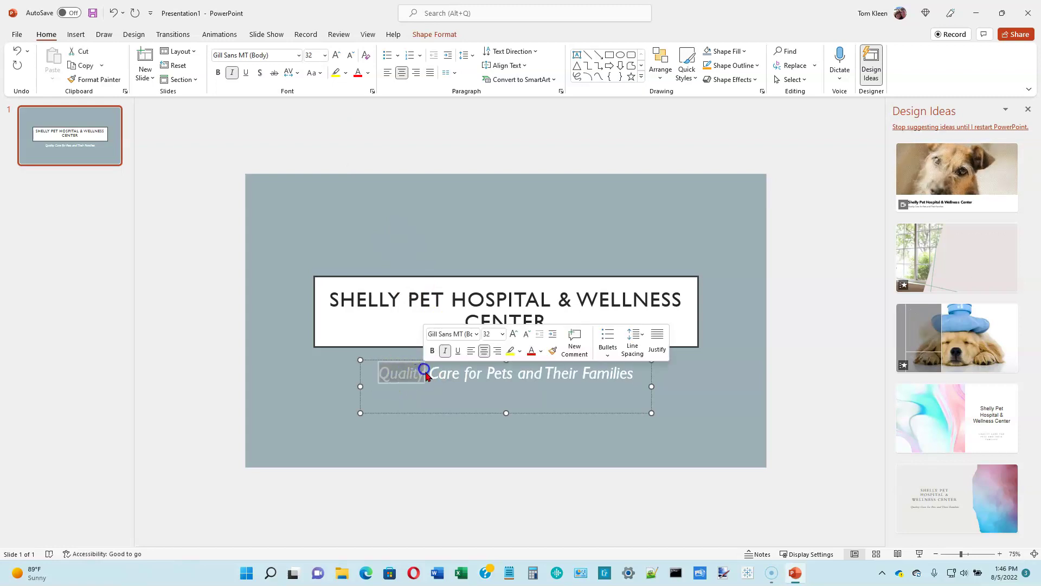
click(494, 396)
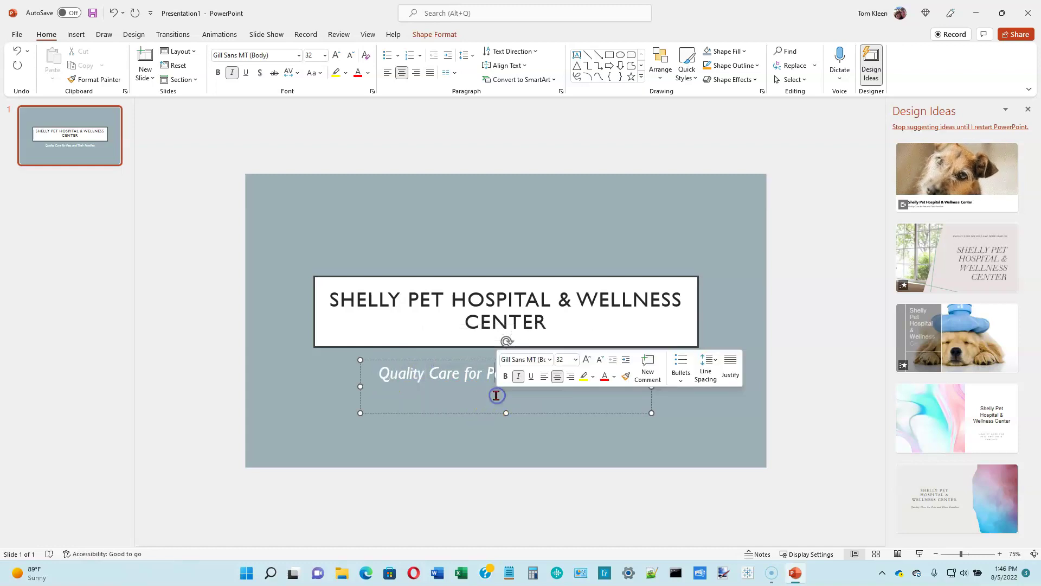
- Color the word Quality Green from the mini toolbar's Standard Colors
double_click(396, 374)
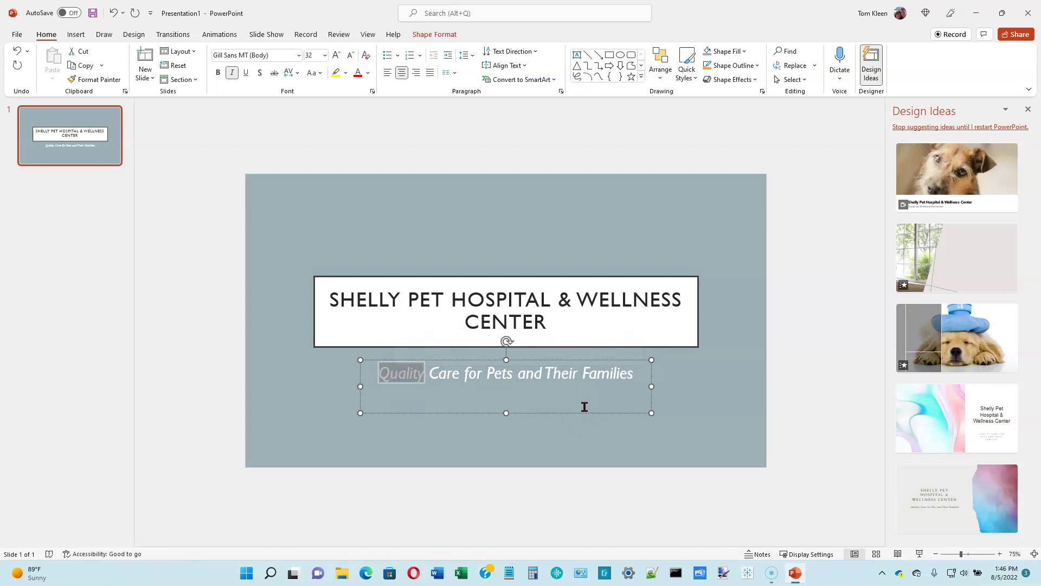
mouse_move(449, 372)
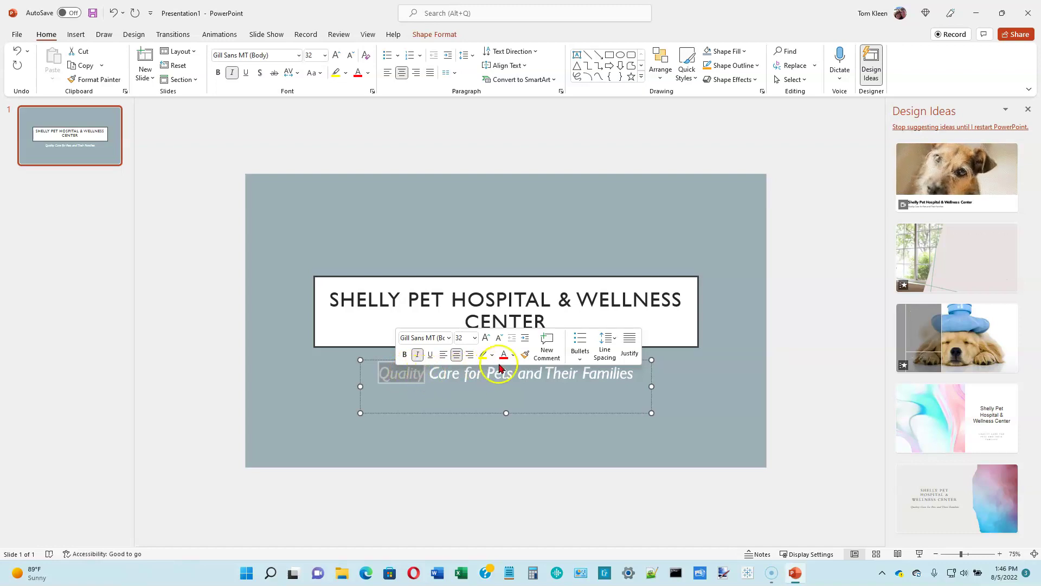
click(514, 355)
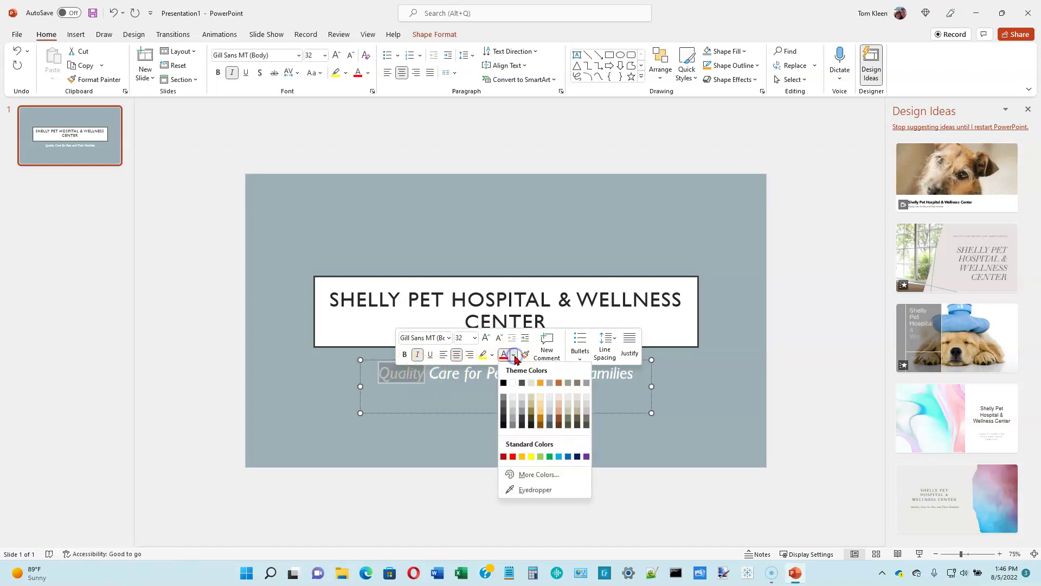
click(550, 457)
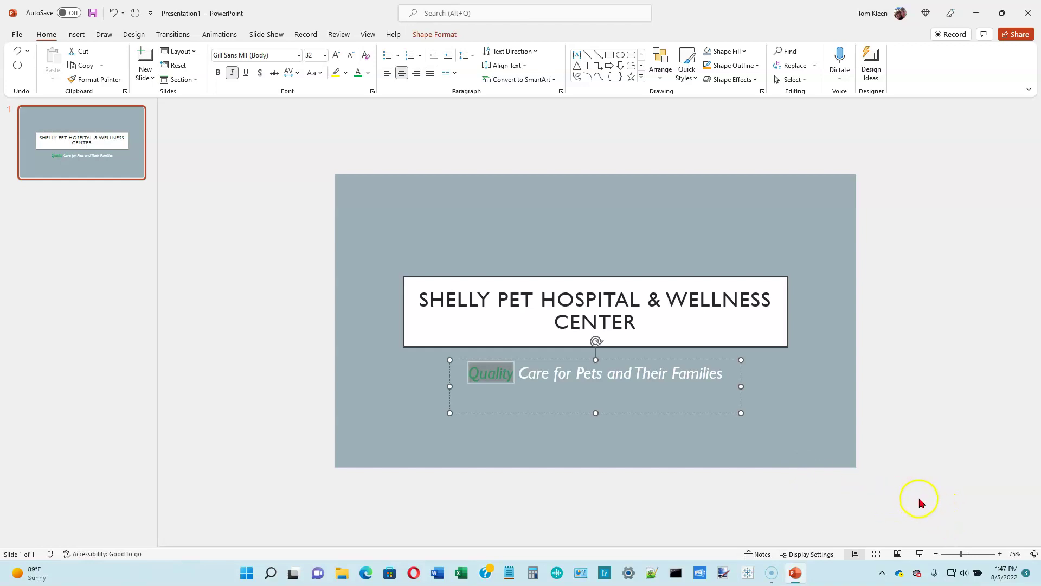
- Set the status-bar zoom to 100% so the slide fills the window
click(942, 553)
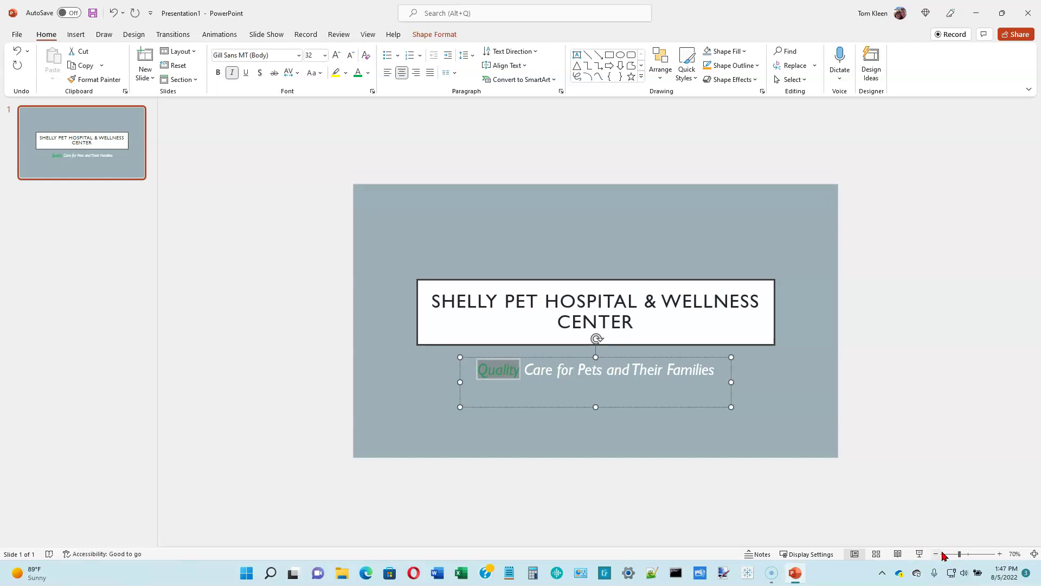
click(999, 554)
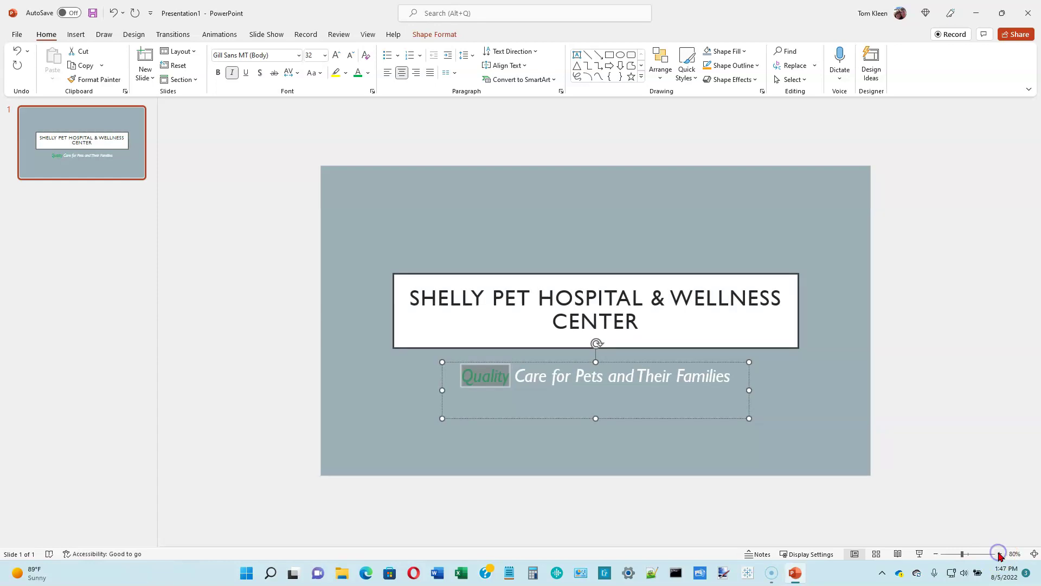
click(999, 554)
click(999, 554)
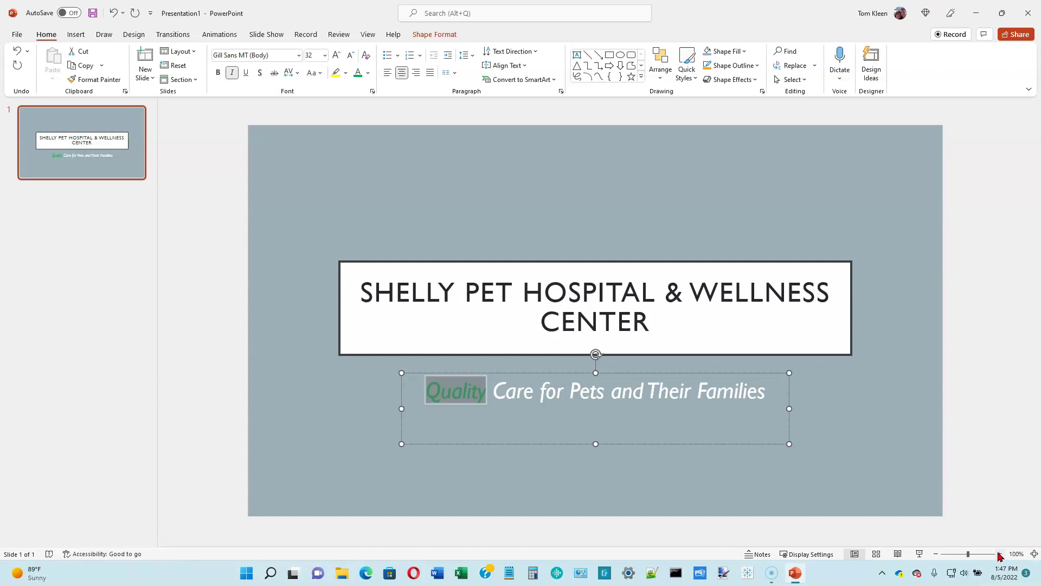
- Save the presentation in the Pictures folder as Pet Hospital.pptx
click(16, 36)
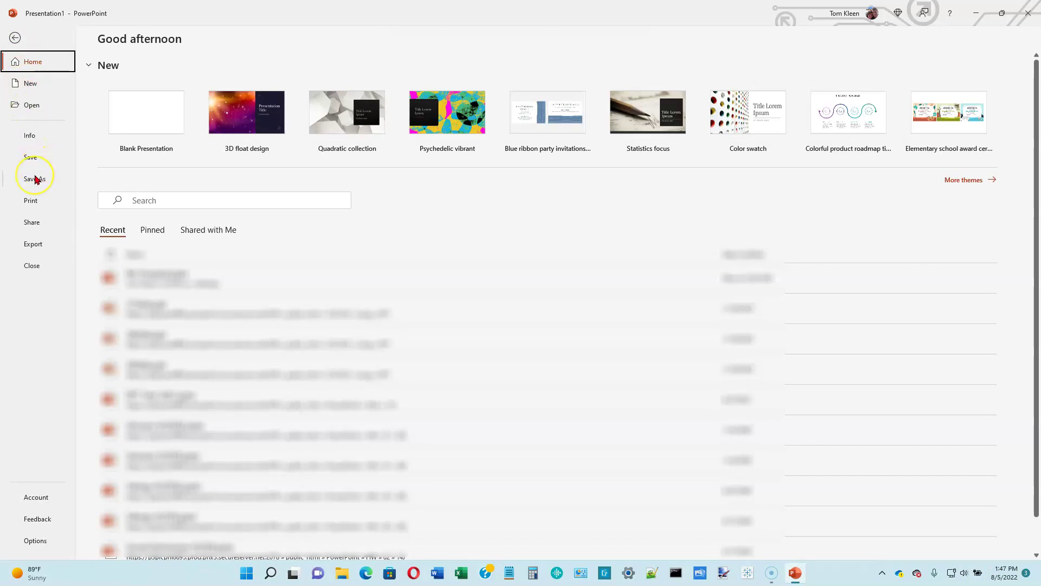
click(34, 179)
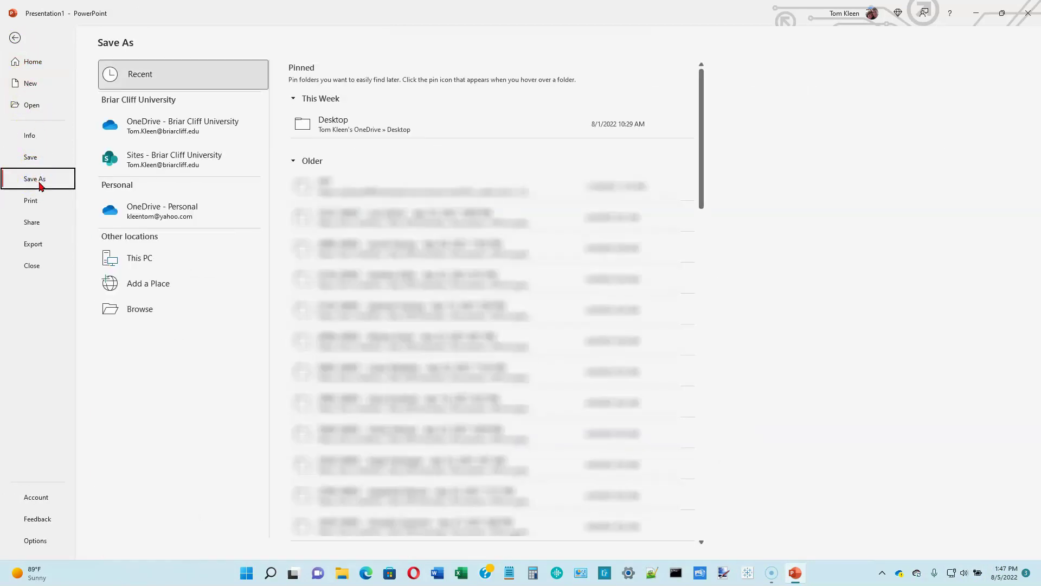
click(146, 313)
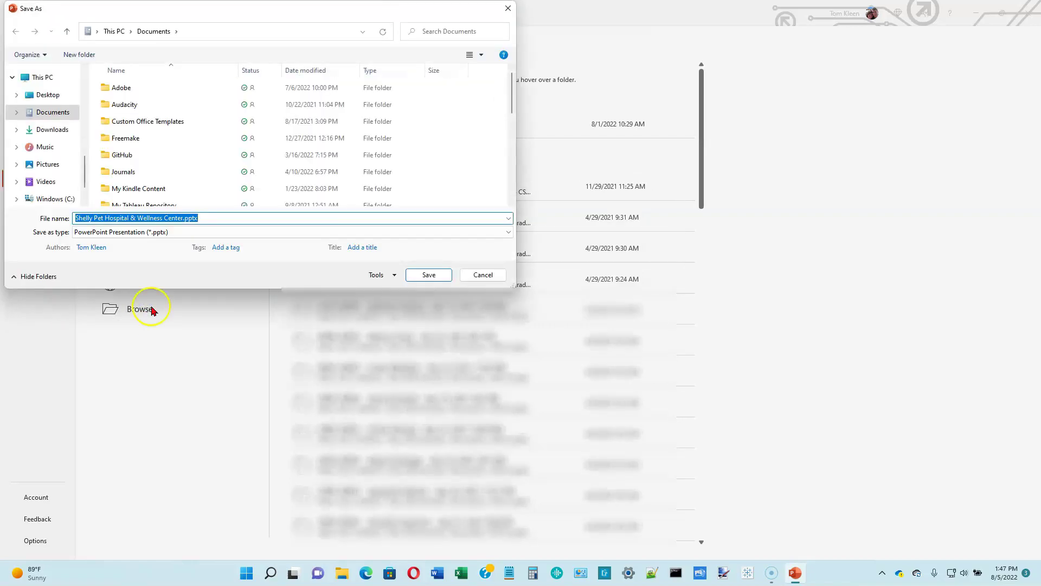
scroll(46, 99, down, 2)
click(48, 90)
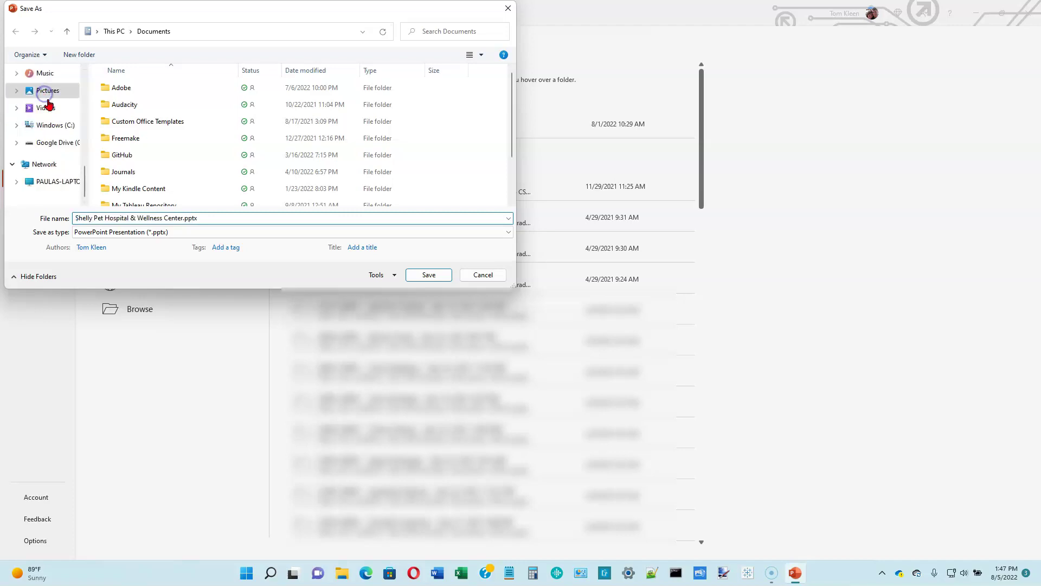
triple_click(210, 218)
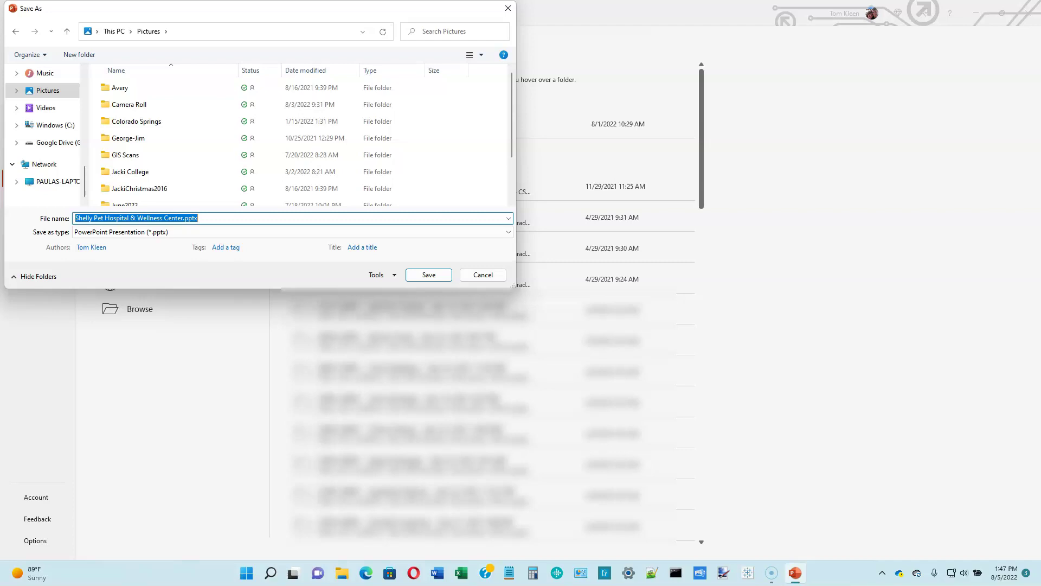
key(BackSpace)
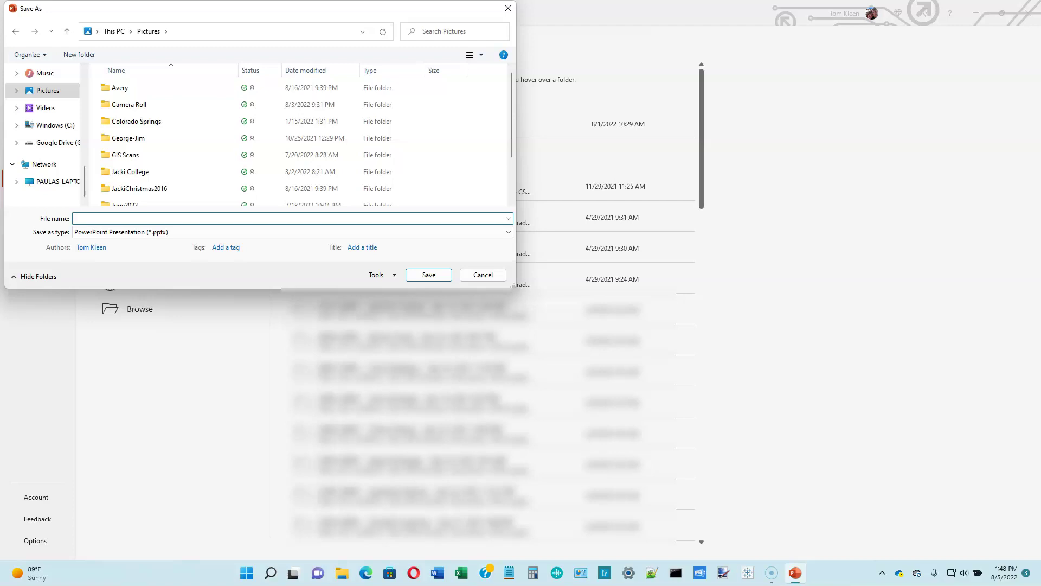
text(Pet Hospital)
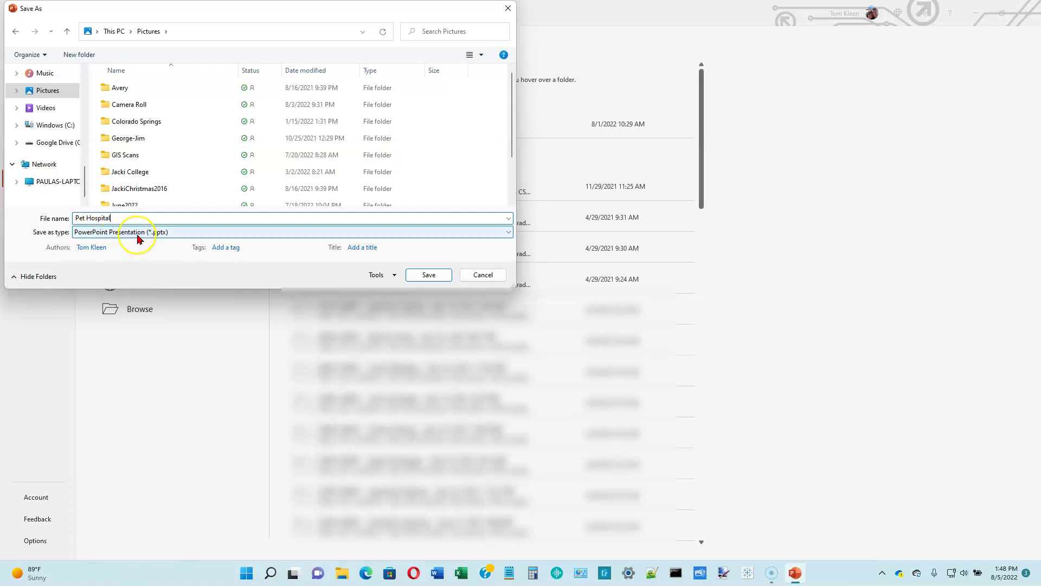
click(422, 276)
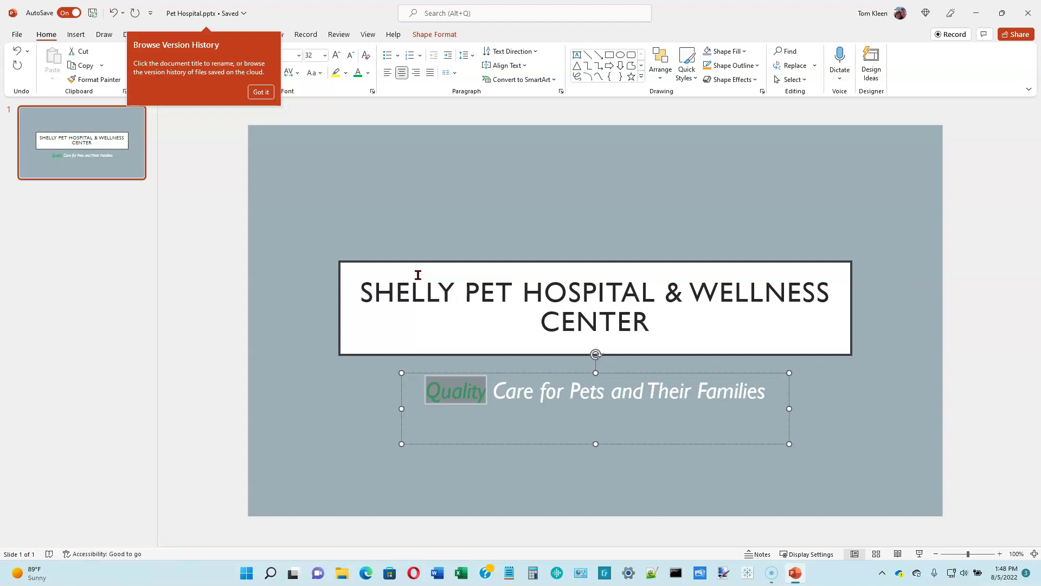
- Dismiss the version history tip and insert a Title and Content slide as slide 2
click(261, 93)
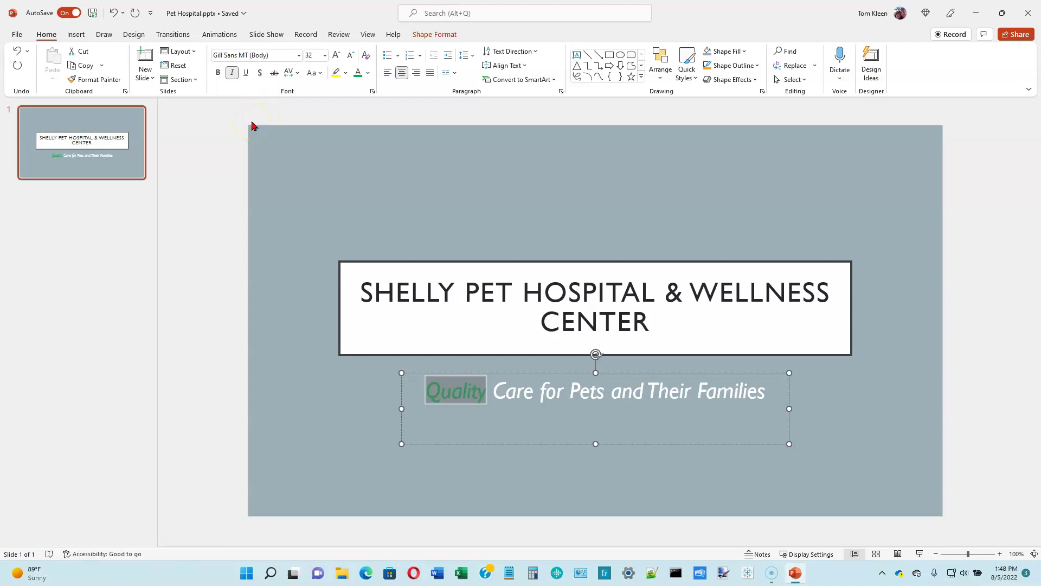
click(45, 35)
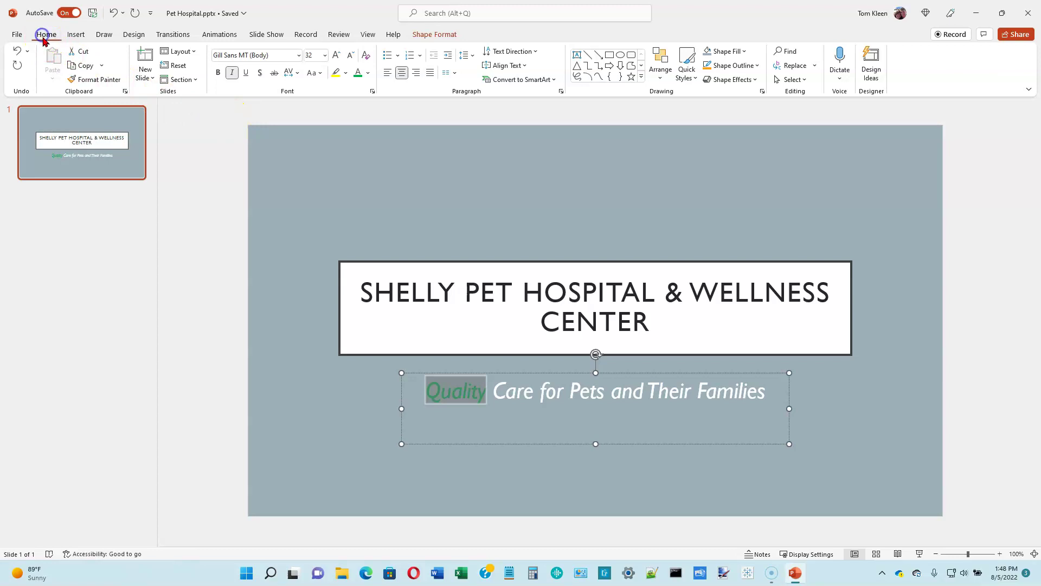
click(150, 78)
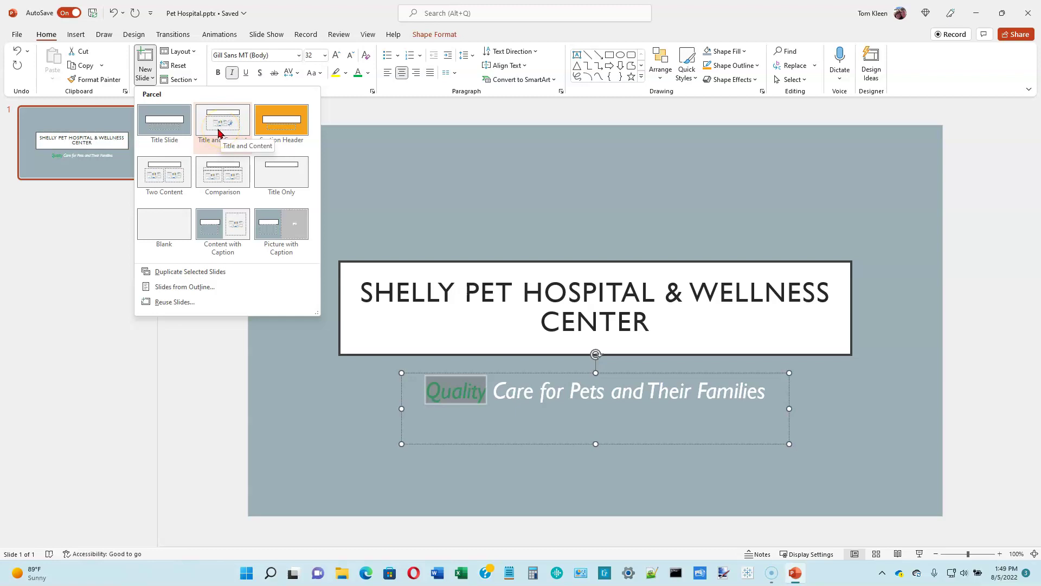
click(224, 127)
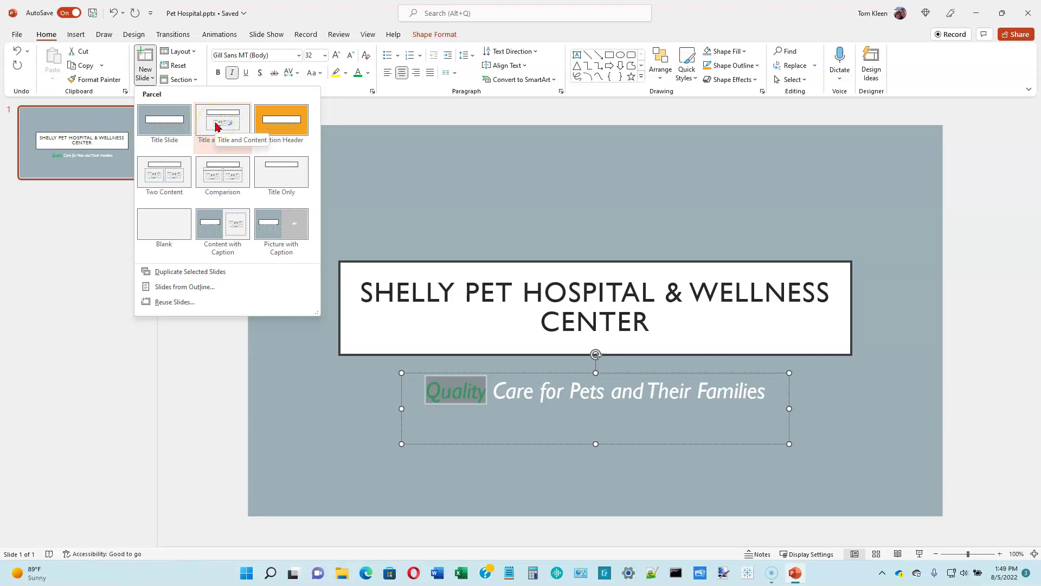
click(216, 126)
click(122, 226)
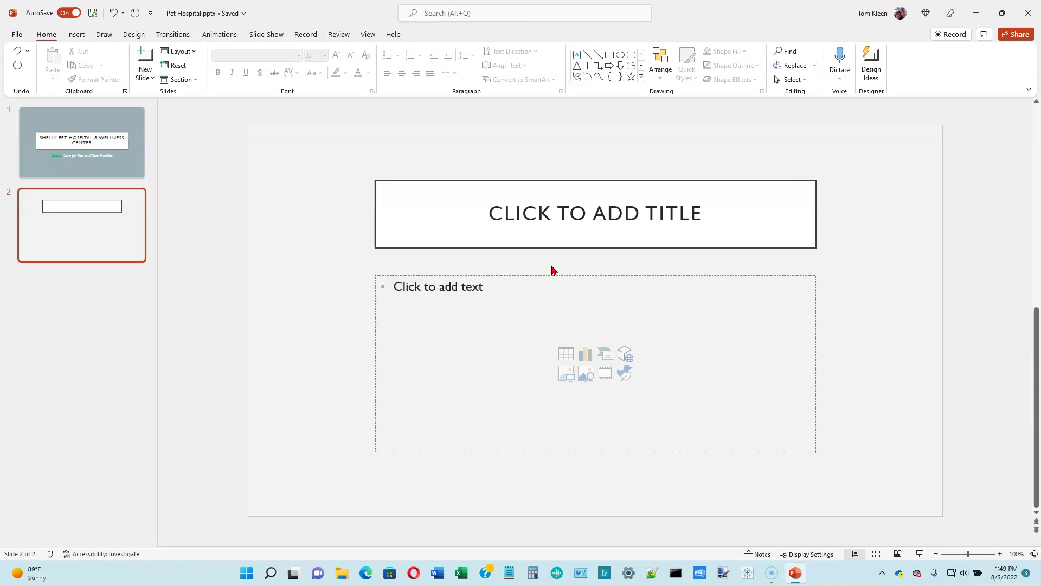
- Type 'OUR SERVICES' into slide 2's title placeholder with no trailing empty line
click(597, 217)
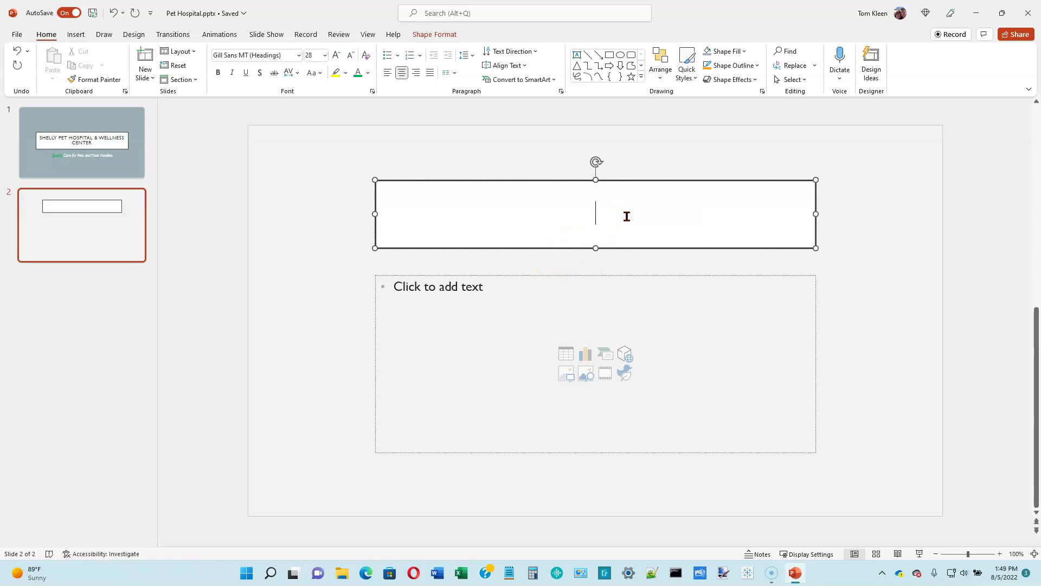
text(OUR SERVICES)
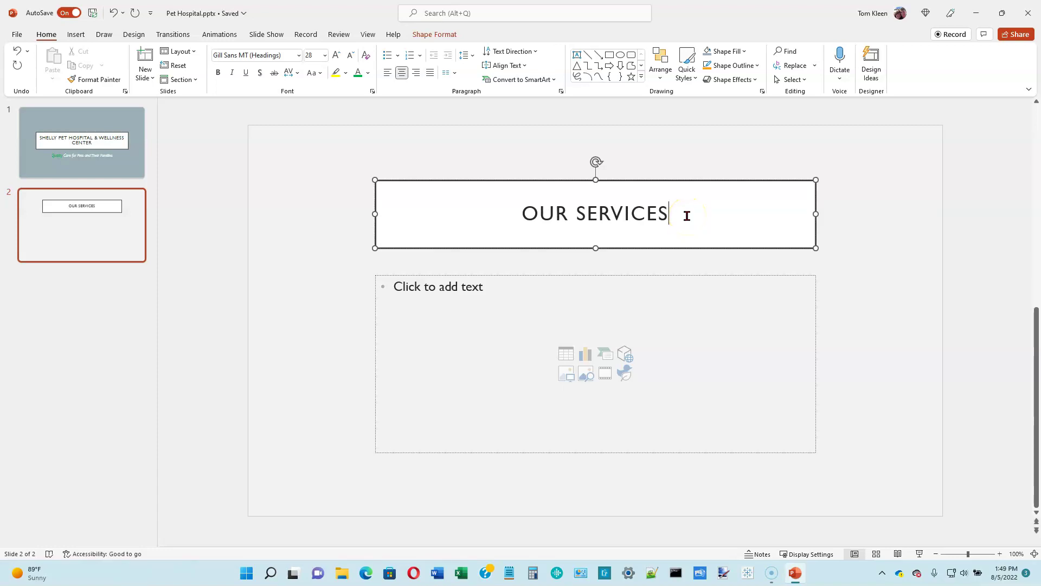
key(Return)
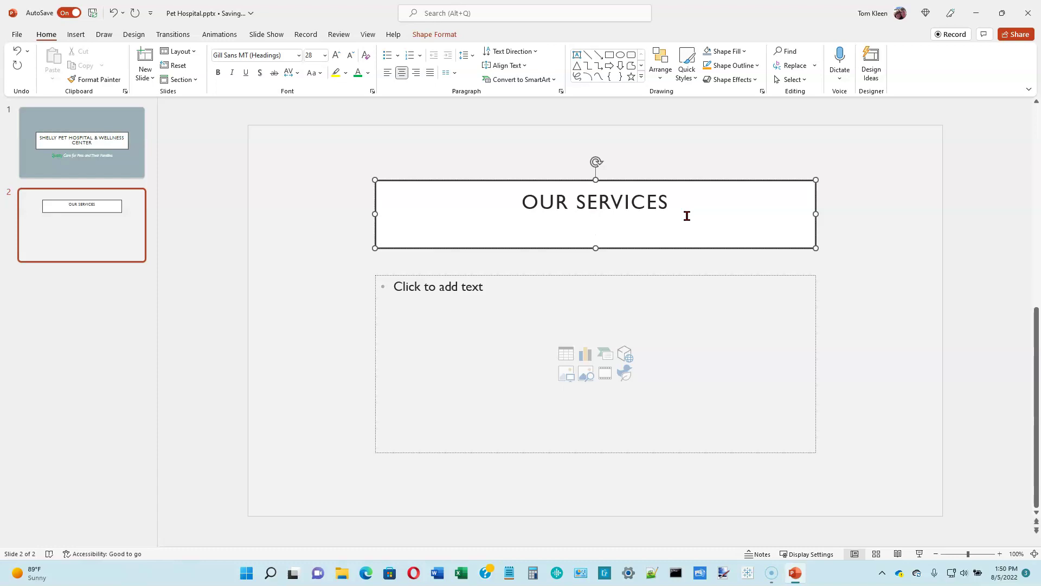
key(BackSpace)
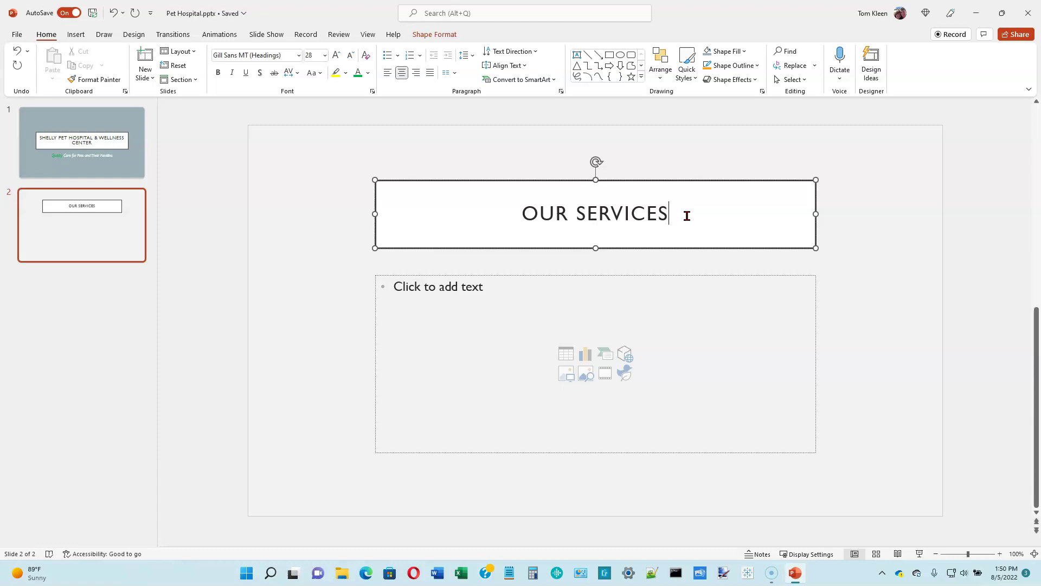
- Type 'Emergency Care' as the first bullet in slide 2's body
click(469, 289)
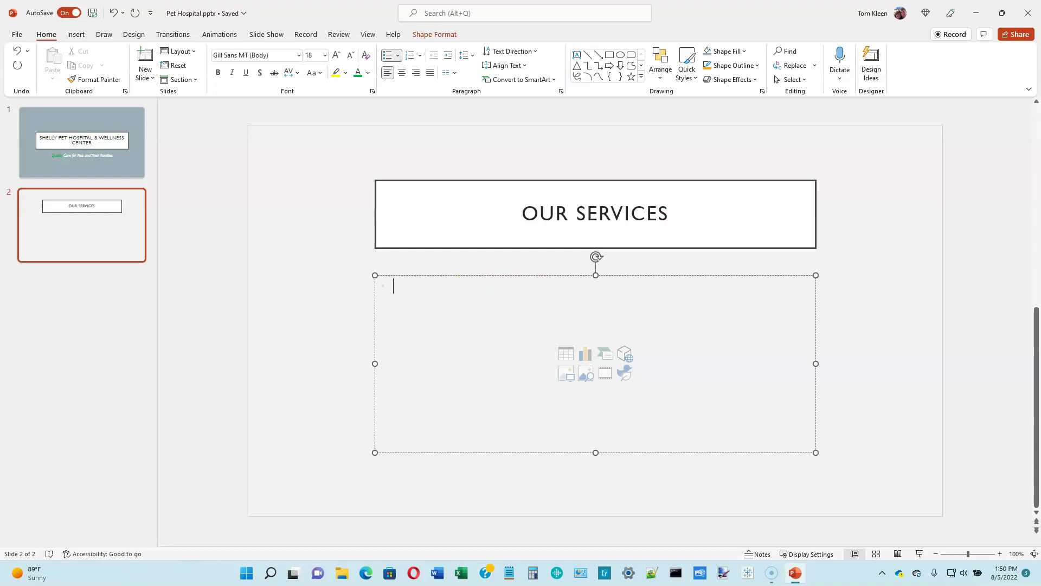
click(535, 302)
text(Emergency Care)
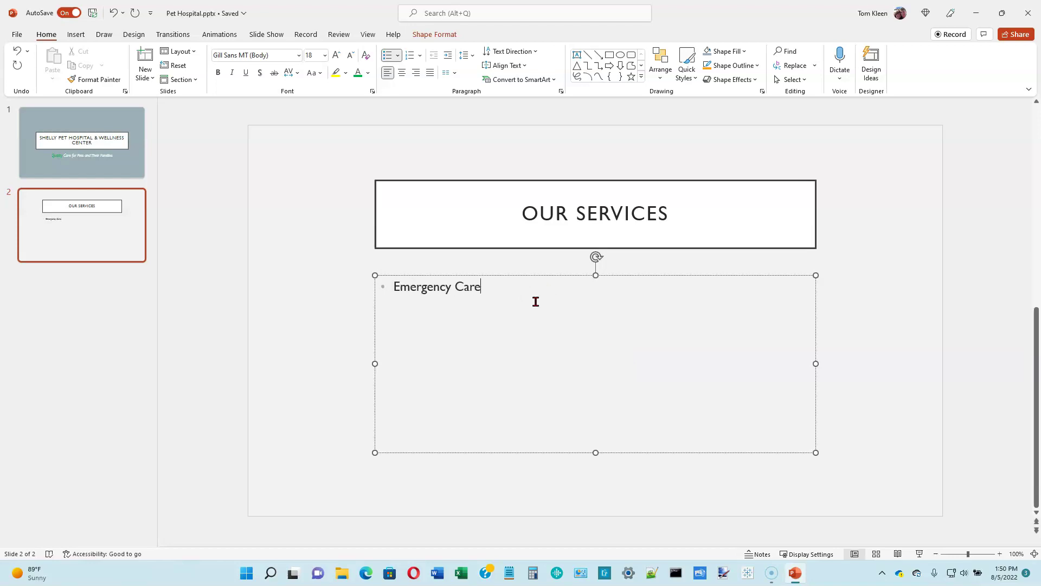
key(Return)
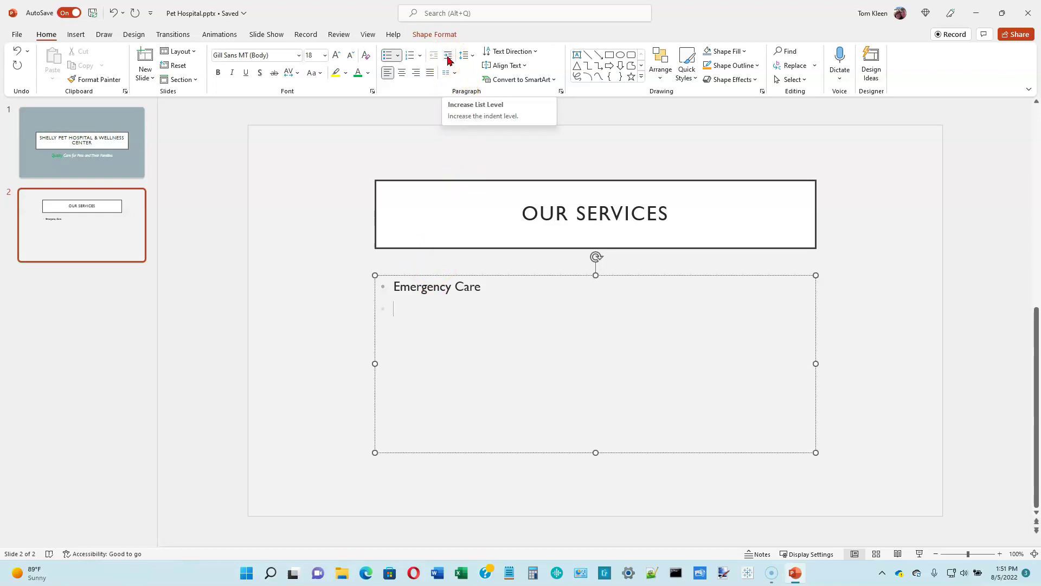
- Add an indented 'X-rays and laboratory testing' sub-bullet, then return the next bullet to top level
click(448, 56)
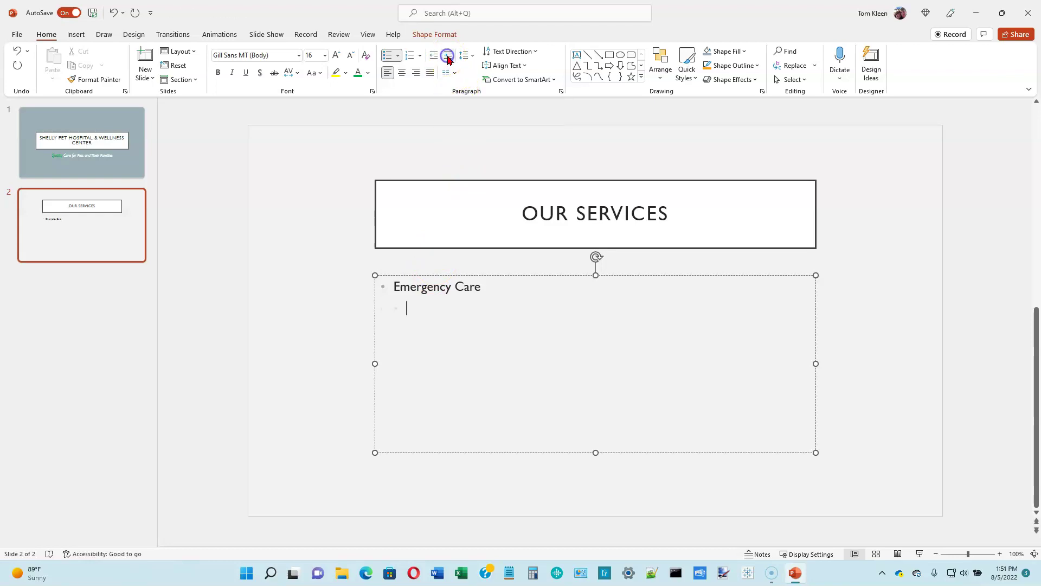
click(441, 302)
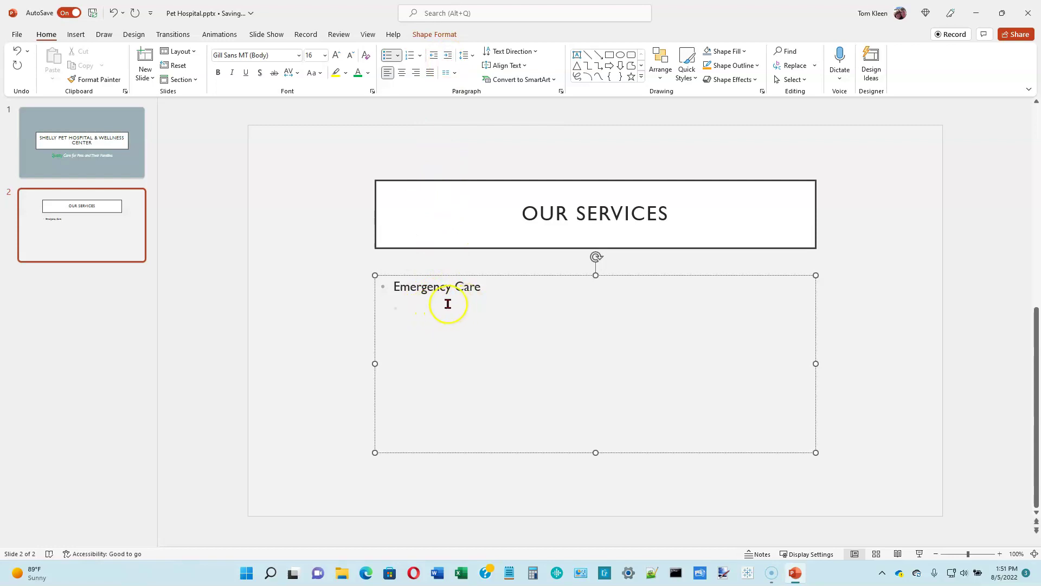
click(426, 308)
text(X-rays and laboratory testing)
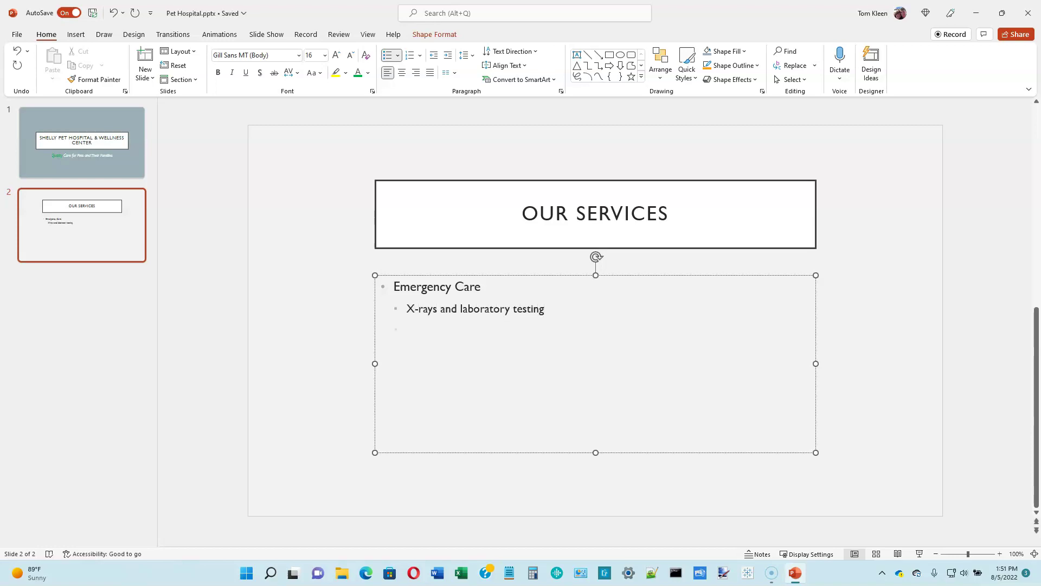
click(431, 338)
click(434, 58)
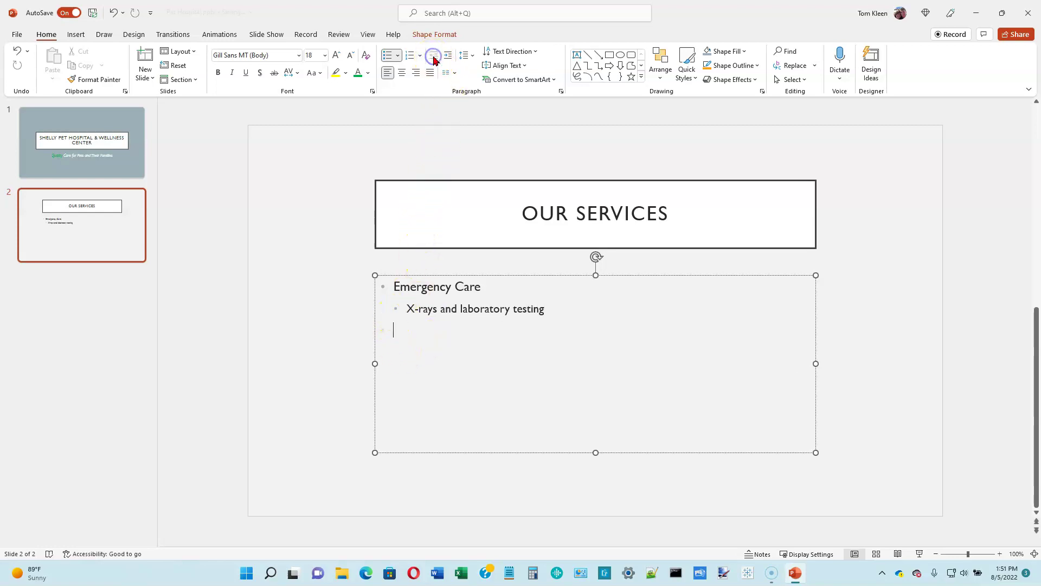
- Add 'Preventive Care' as the next top-level bullet
click(425, 324)
click(425, 330)
text(Preventive Care)
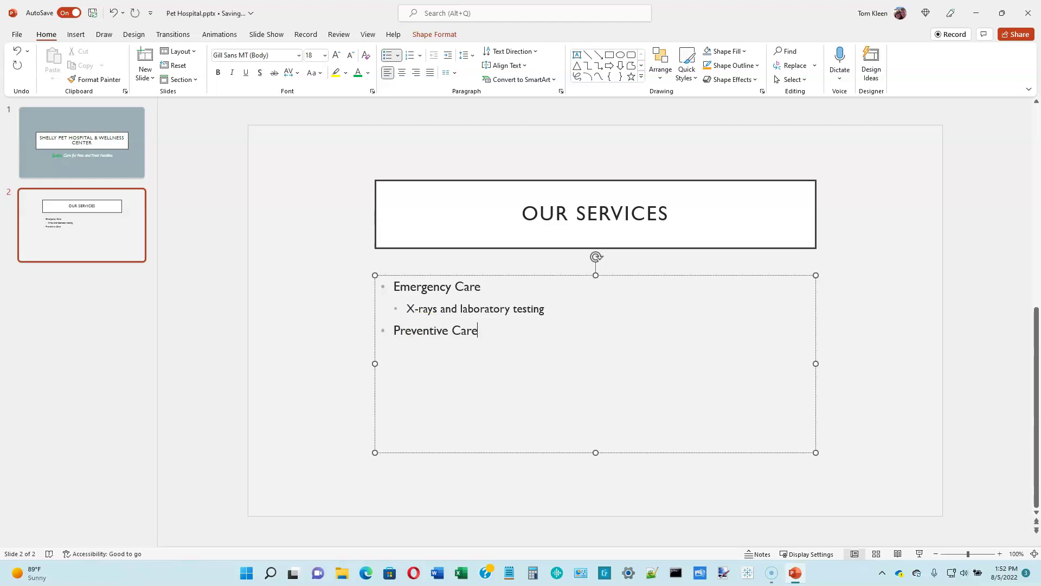
key(Return)
- Add an indented 'Routine checkups and vaccinitions' sub-bullet under Preventive Care
click(434, 306)
click(437, 352)
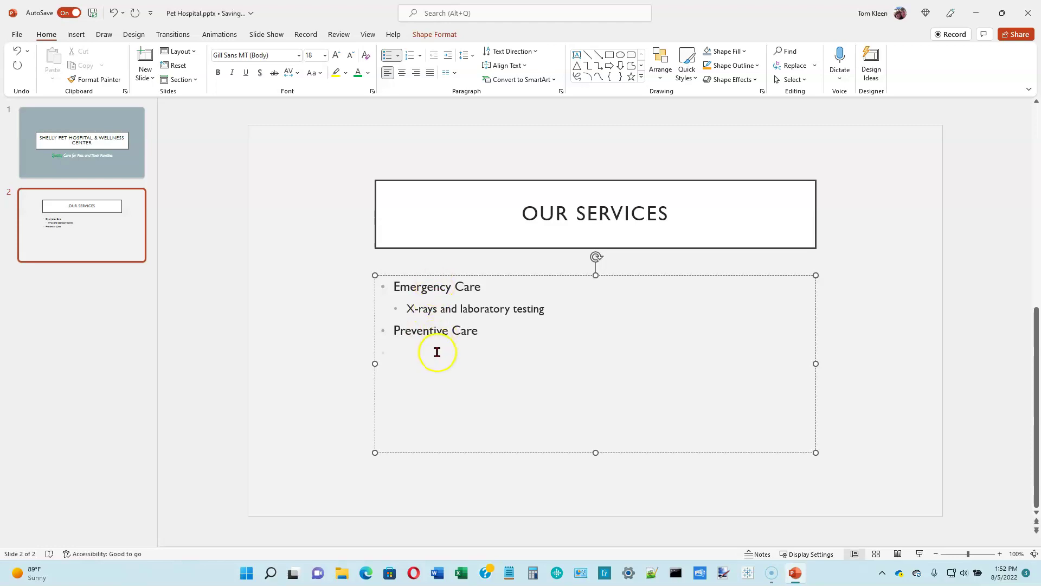
click(448, 55)
click(435, 352)
text(Routine checkups and vaccinitions)
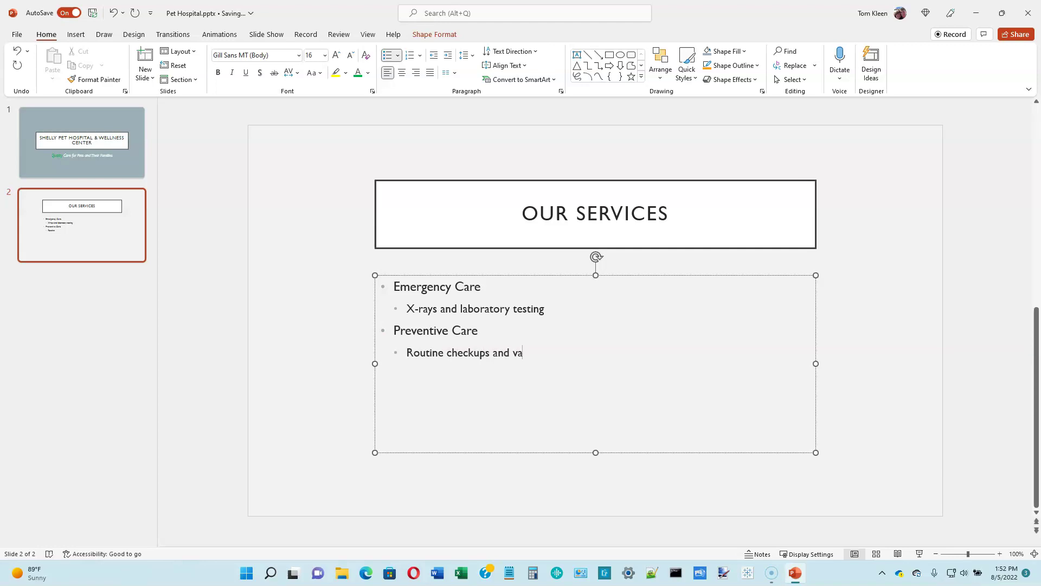
- Add a third-level bullet reading 'One-third of dogs and cats are overweight'
key(Return)
key(Tab)
text(One-third of dogs and cats are overweight)
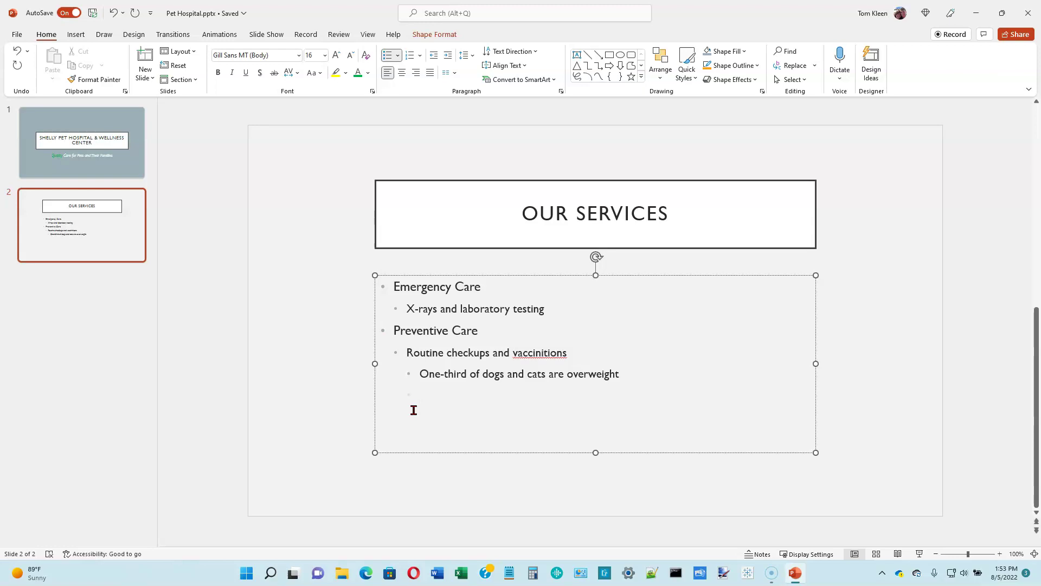
- Format 'Routine checkups' in the sub-bullet as bold, 18 pt text
click(408, 353)
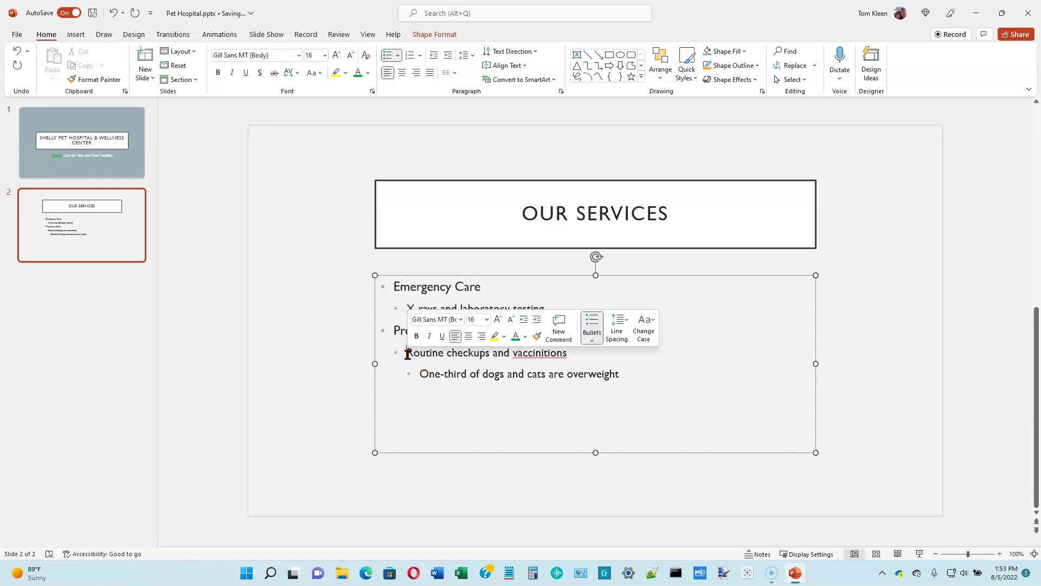
drag(408, 353, 480, 353)
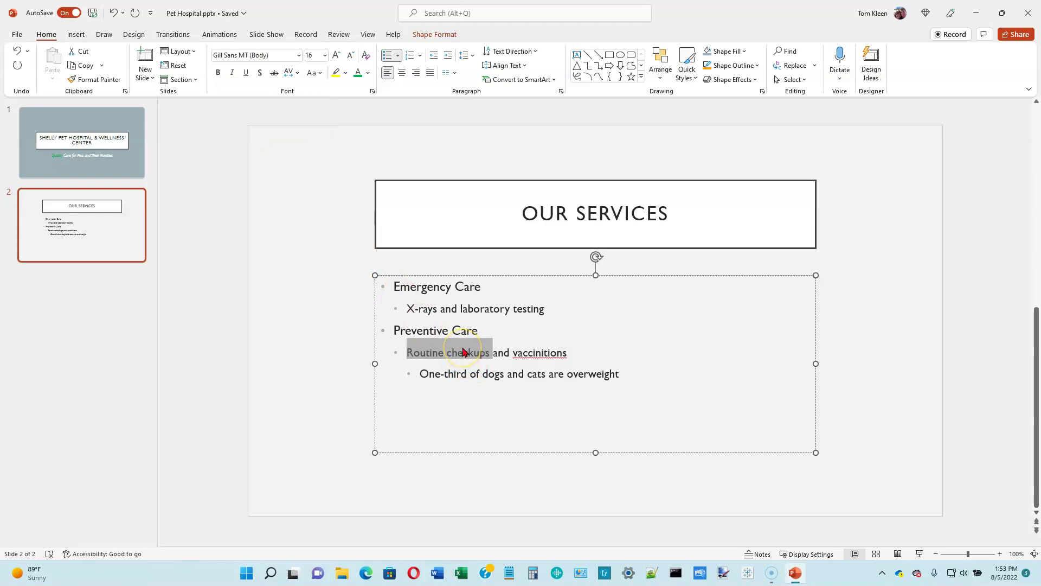
key(ctrl+b)
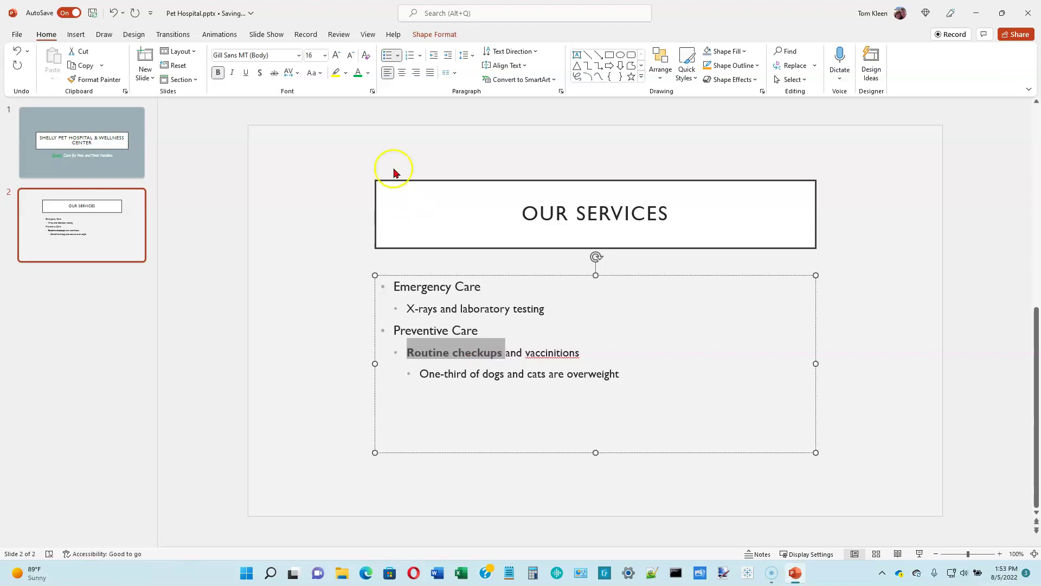
click(324, 55)
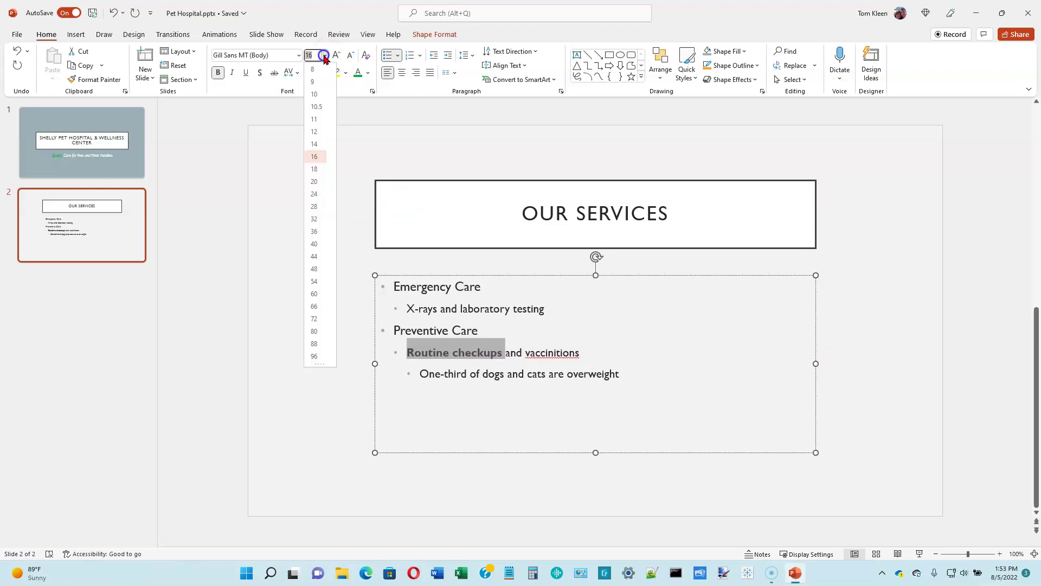
click(314, 170)
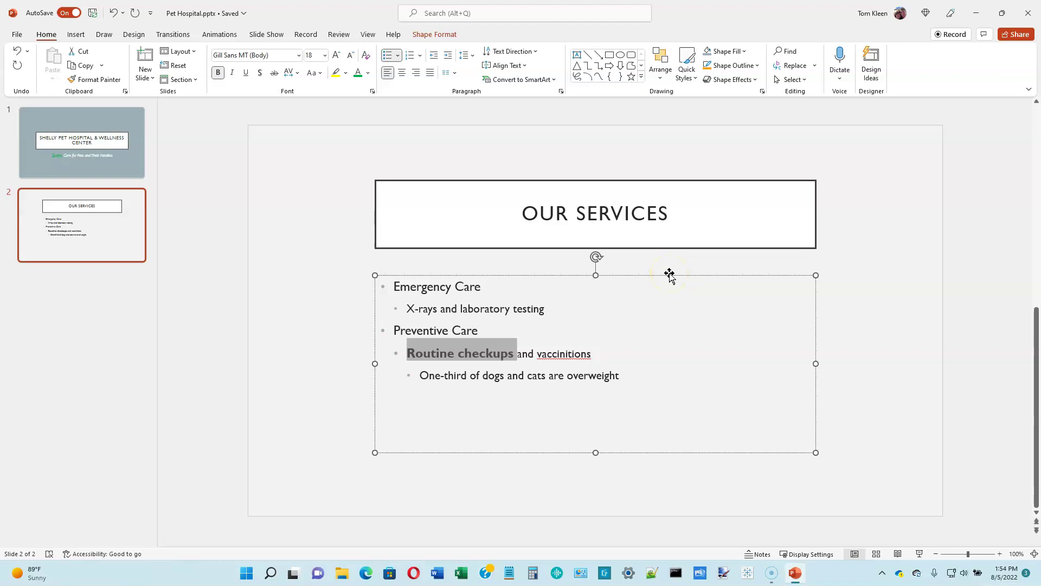
- Underline 'One-third' at the start of the overweight statistic bullet
click(423, 374)
drag(422, 374, 469, 377)
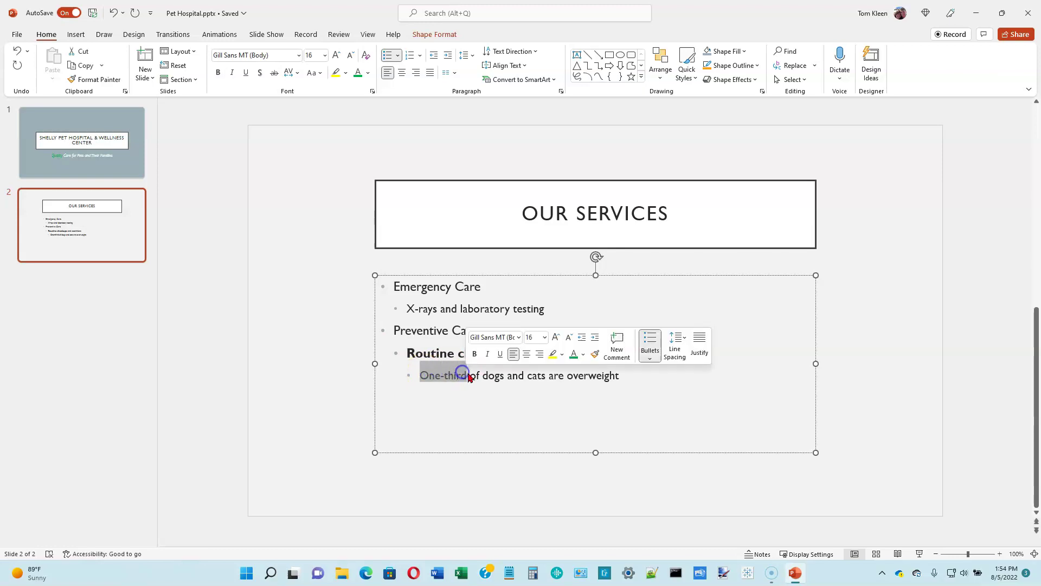
click(499, 355)
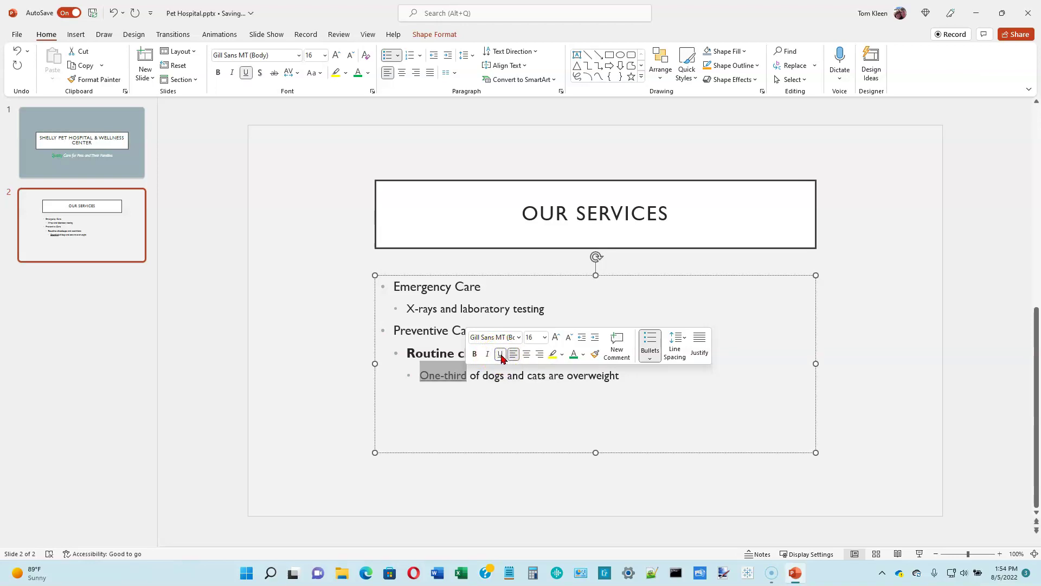
click(499, 353)
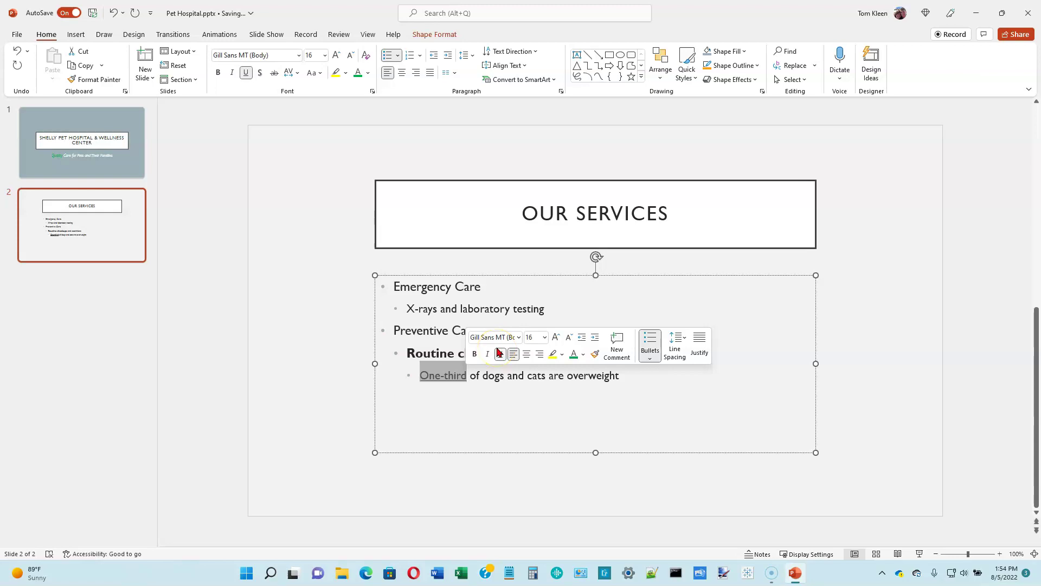